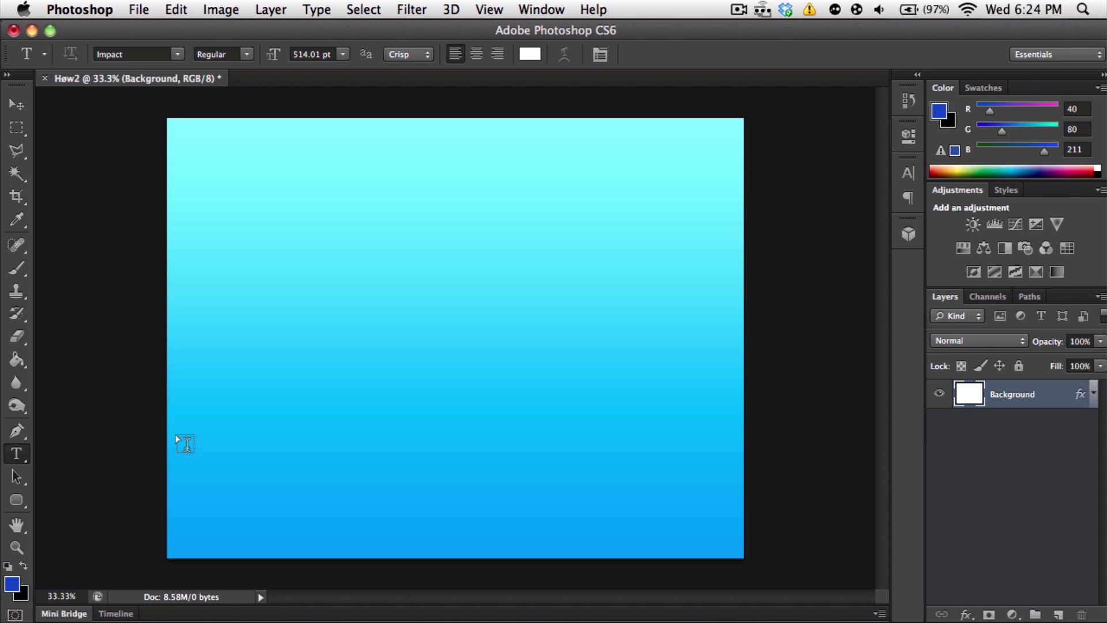
# - Type 'Høw2' in white Impact in a text box across the upper canvas and centre-align it
pyautogui.moveTo(176, 438); pyautogui.dragTo(744, 225)
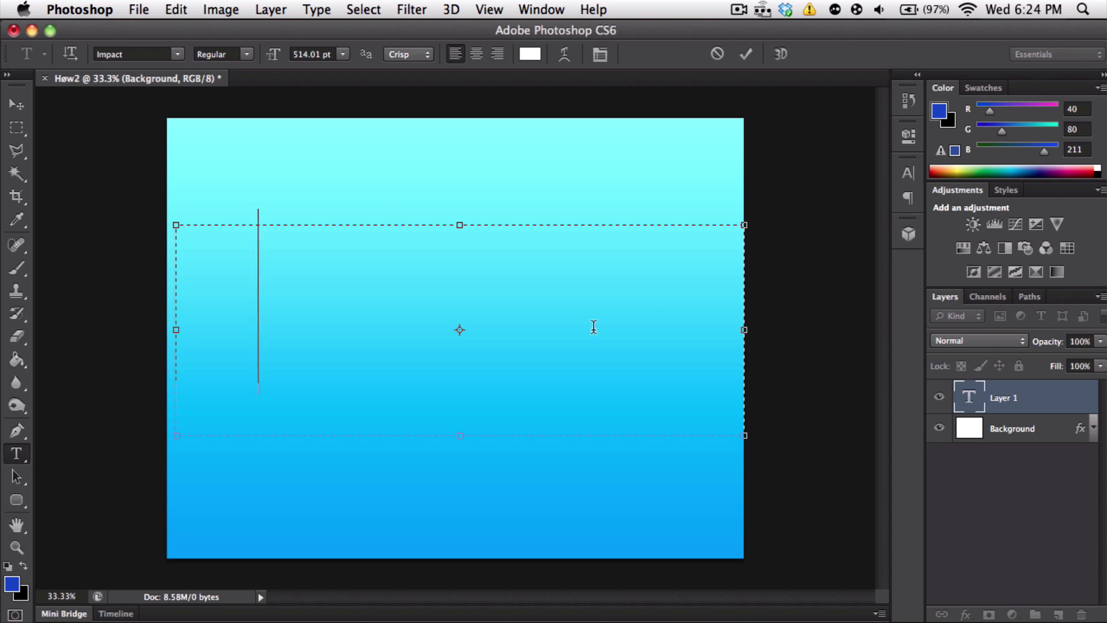
pyautogui.write('Høw2')
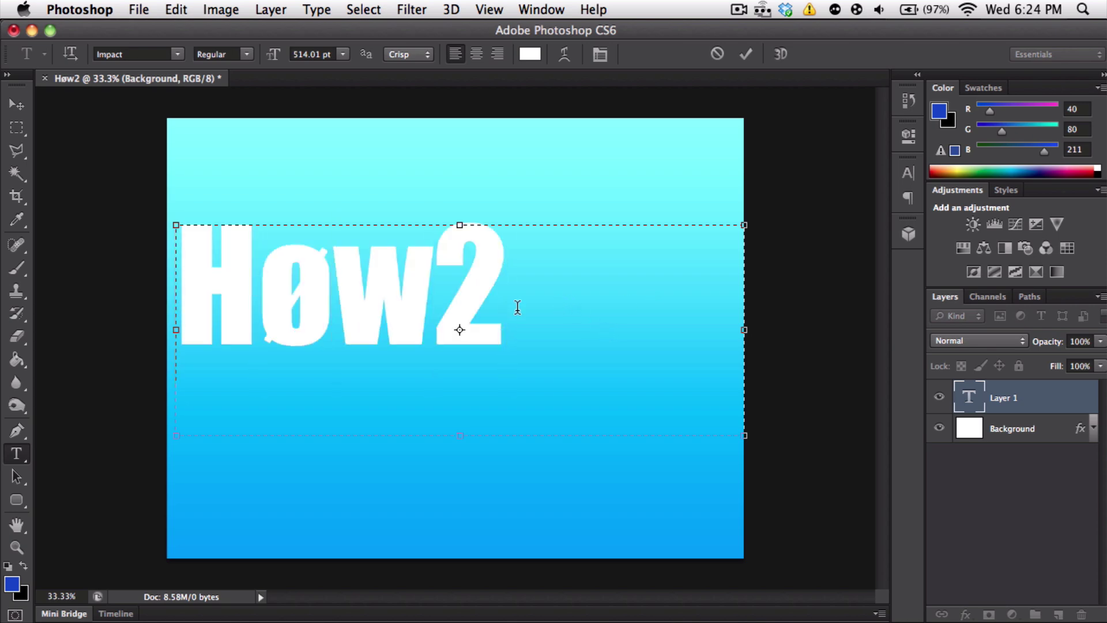
pyautogui.doubleClick(342, 303)
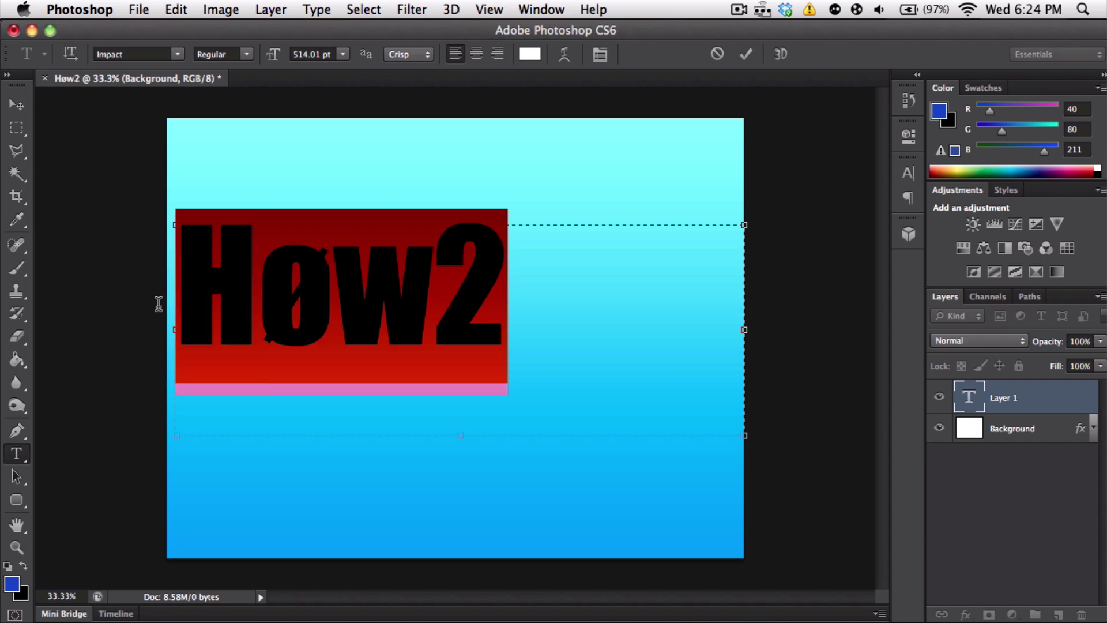
pyautogui.click(475, 54)
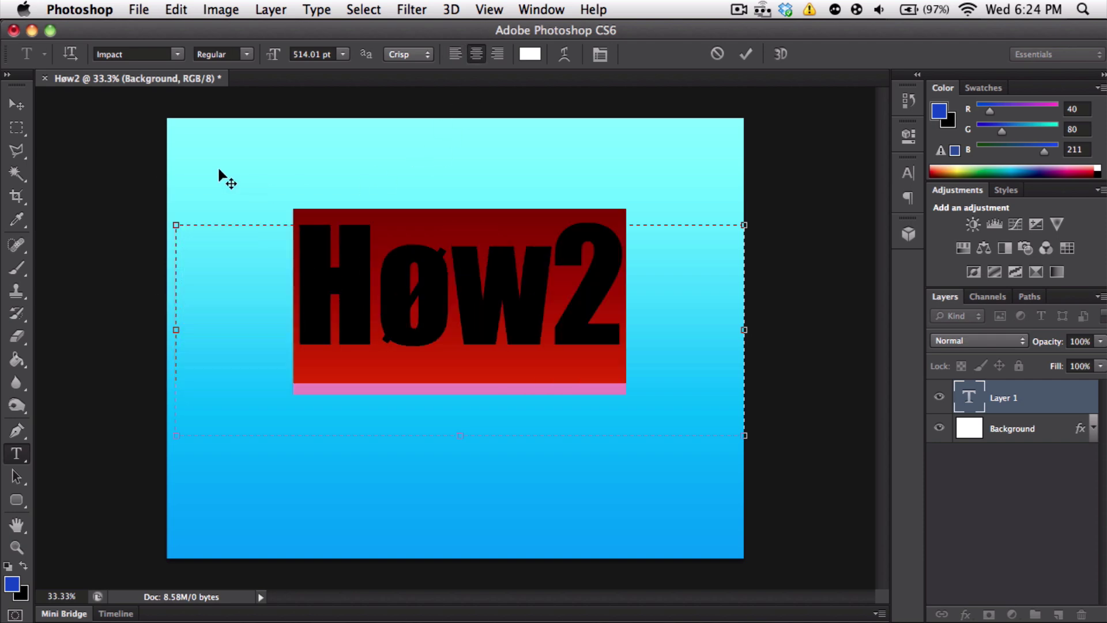
pyautogui.click(297, 296)
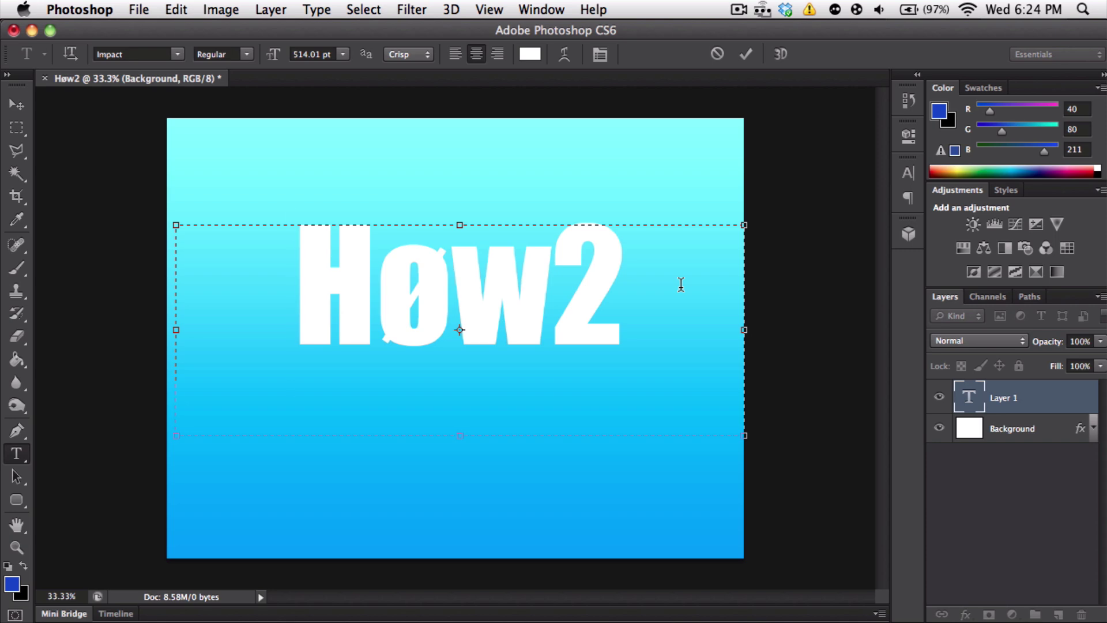
pyautogui.click(177, 54)
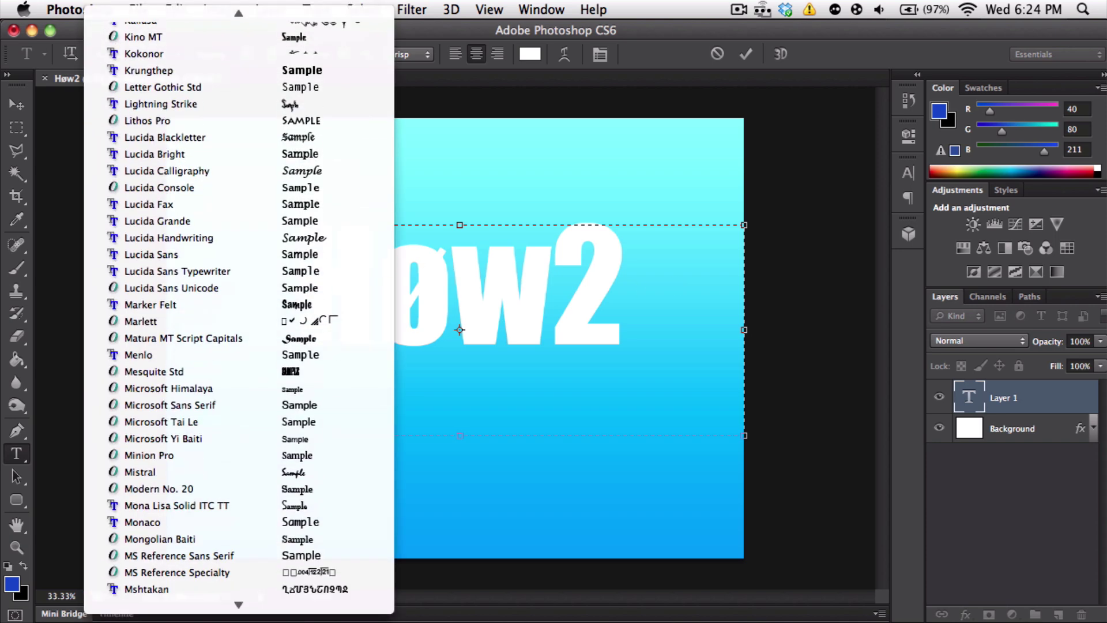
pyautogui.click(658, 302)
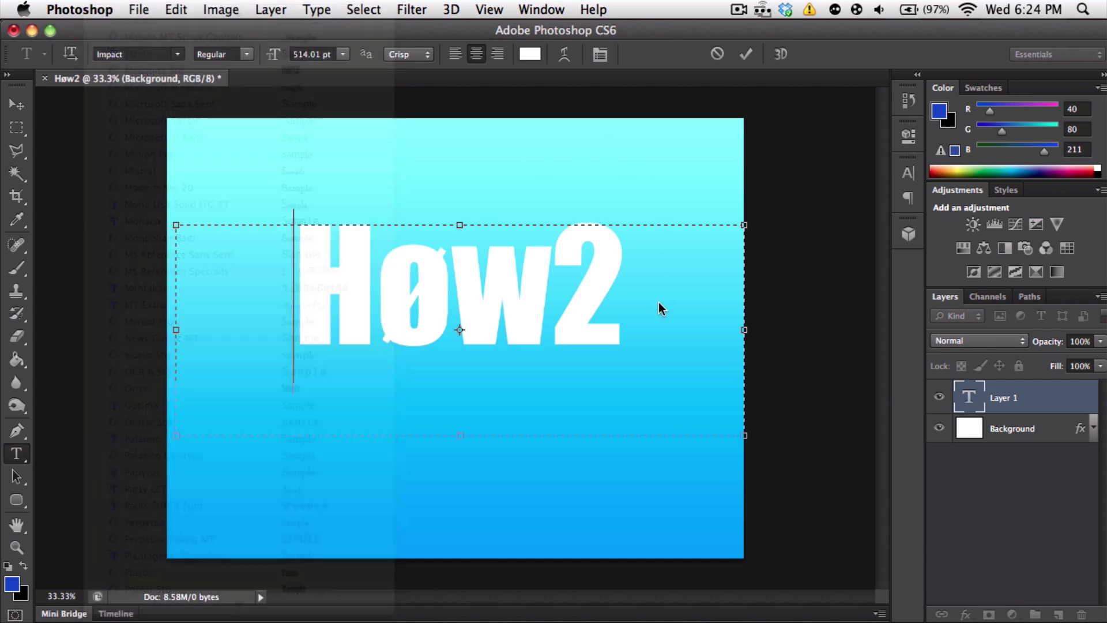
pyautogui.moveTo(636, 290); pyautogui.dragTo(323, 275)
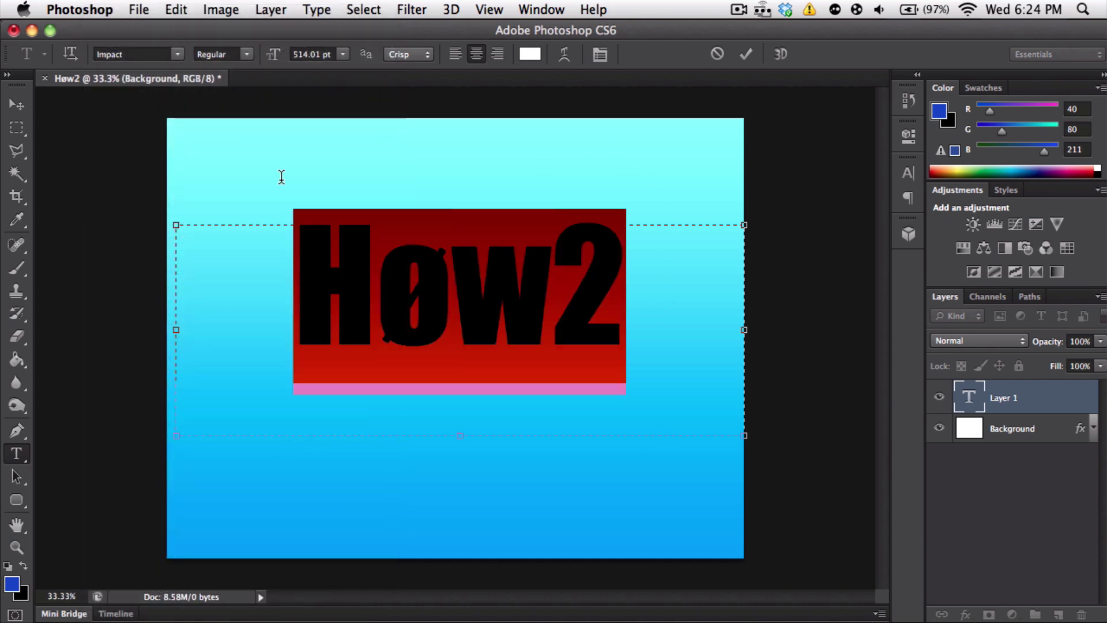
pyautogui.click(246, 55)
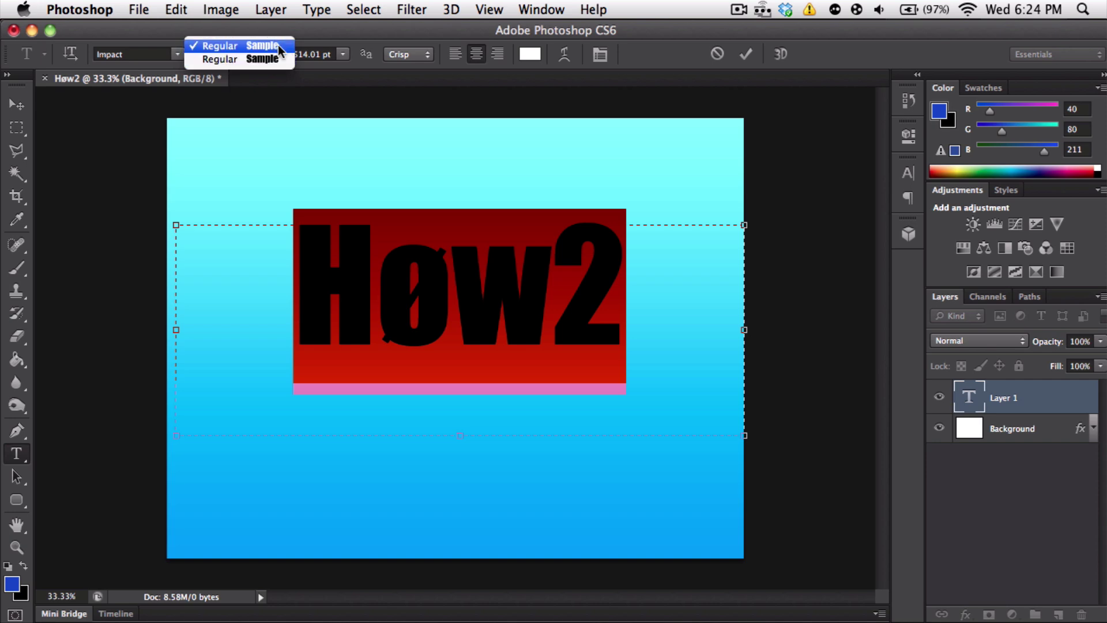
pyautogui.click(244, 26)
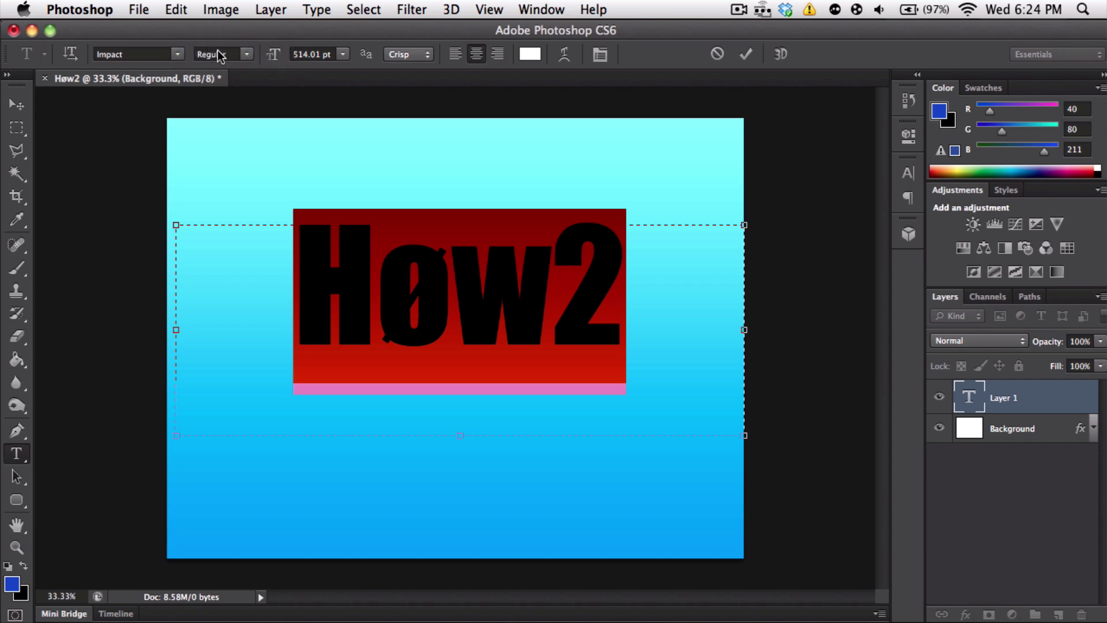
pyautogui.click(180, 56)
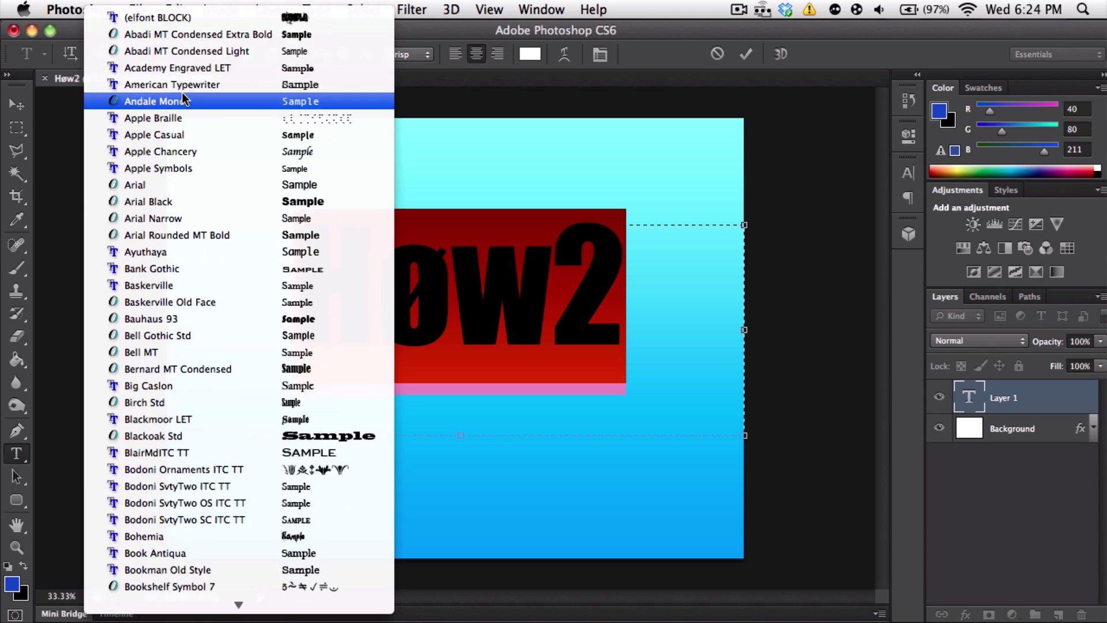
pyautogui.click(189, 183)
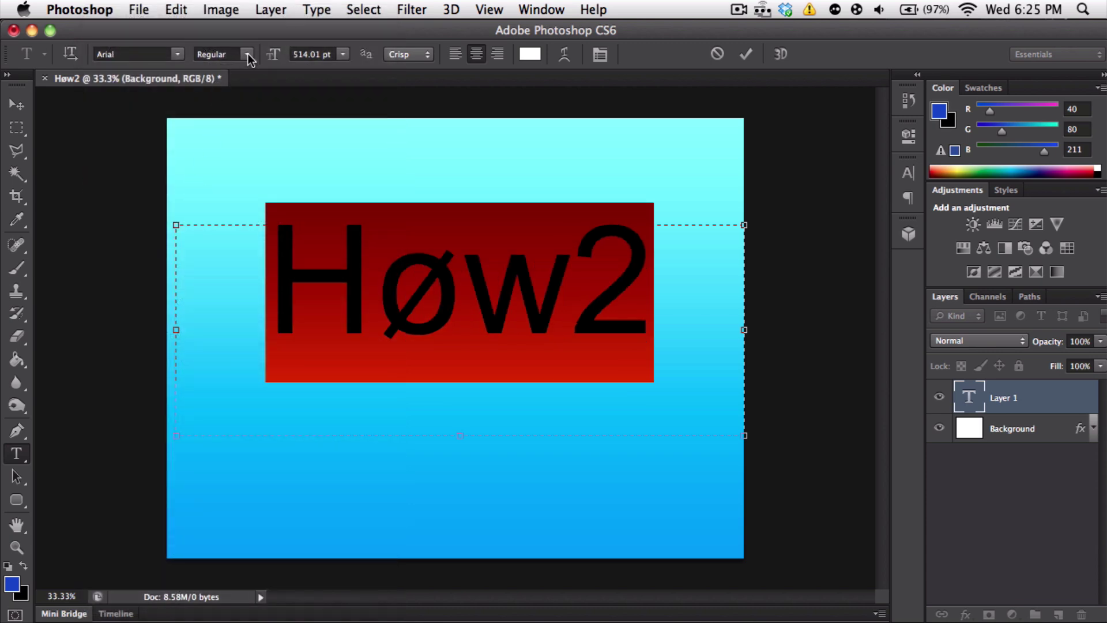
pyautogui.click(248, 54)
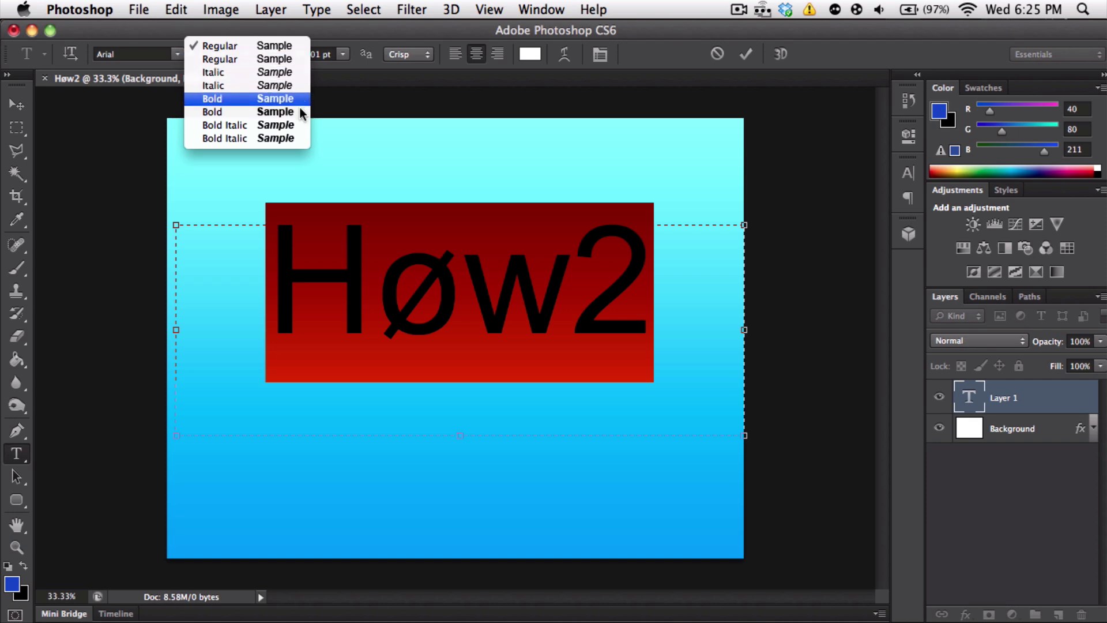
pyautogui.click(172, 34)
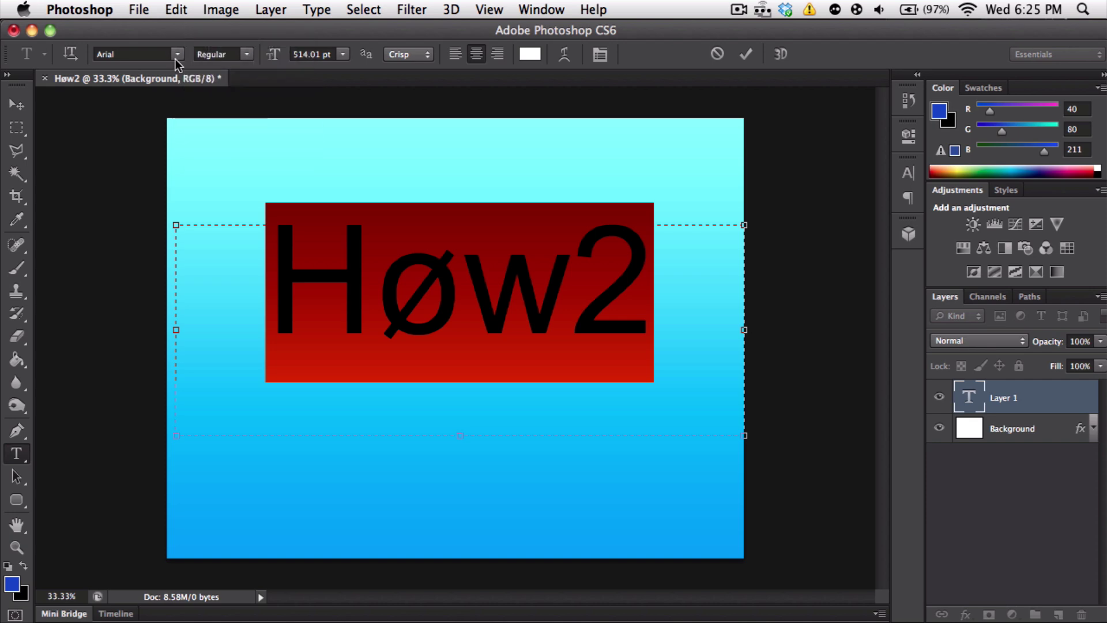
pyautogui.click(177, 53)
pyautogui.scroll(-5, 185, 284)
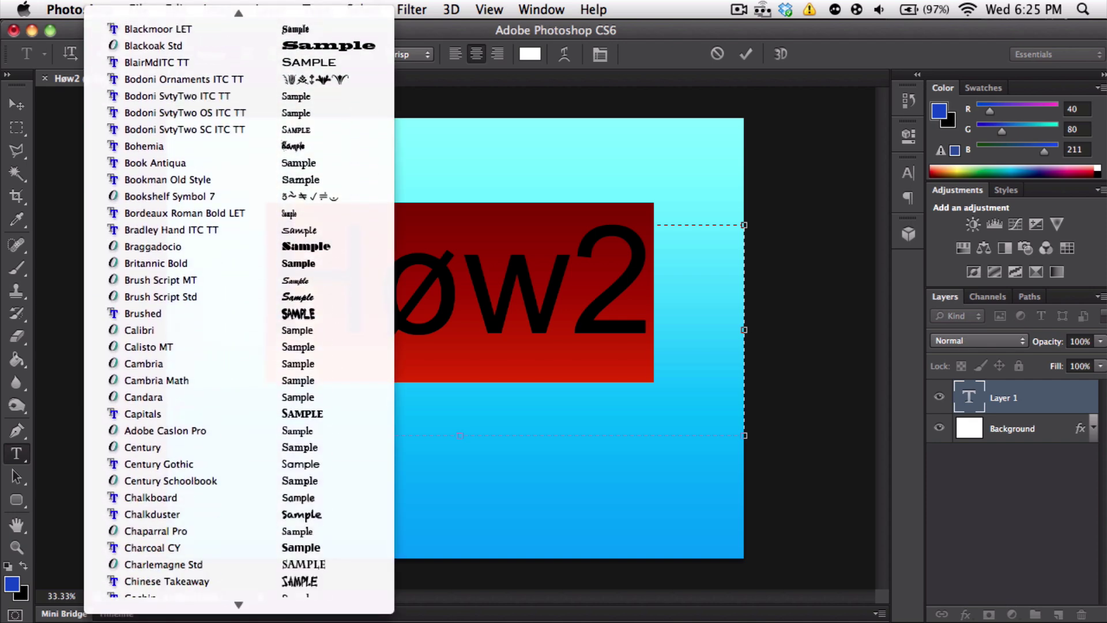
pyautogui.scroll(-15, 225, 516)
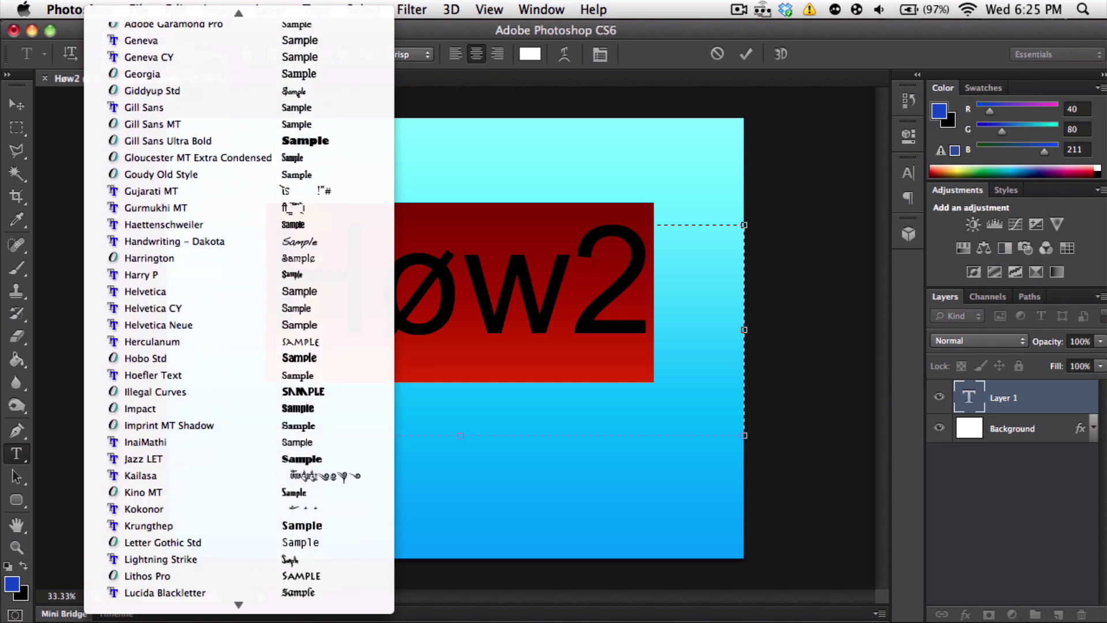
pyautogui.scroll(-4, 207, 365)
pyautogui.click(202, 277)
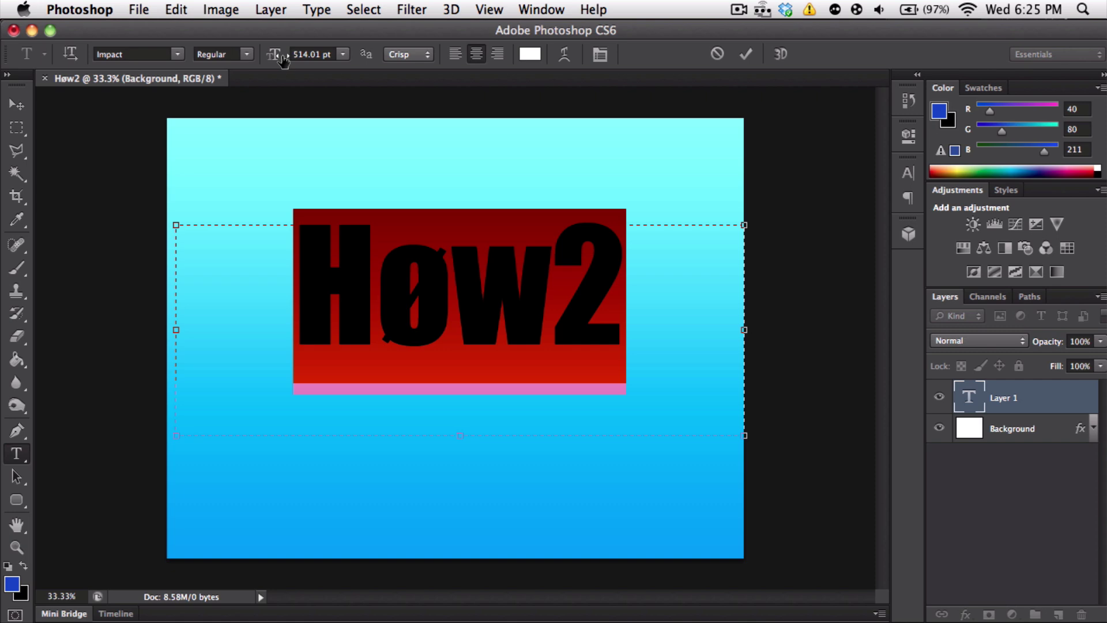
# - Enlarge the text to 573.01 pt with Sharp anti-aliasing, keeping it centre-aligned
pyautogui.moveTo(276, 56); pyautogui.dragTo(299, 52)
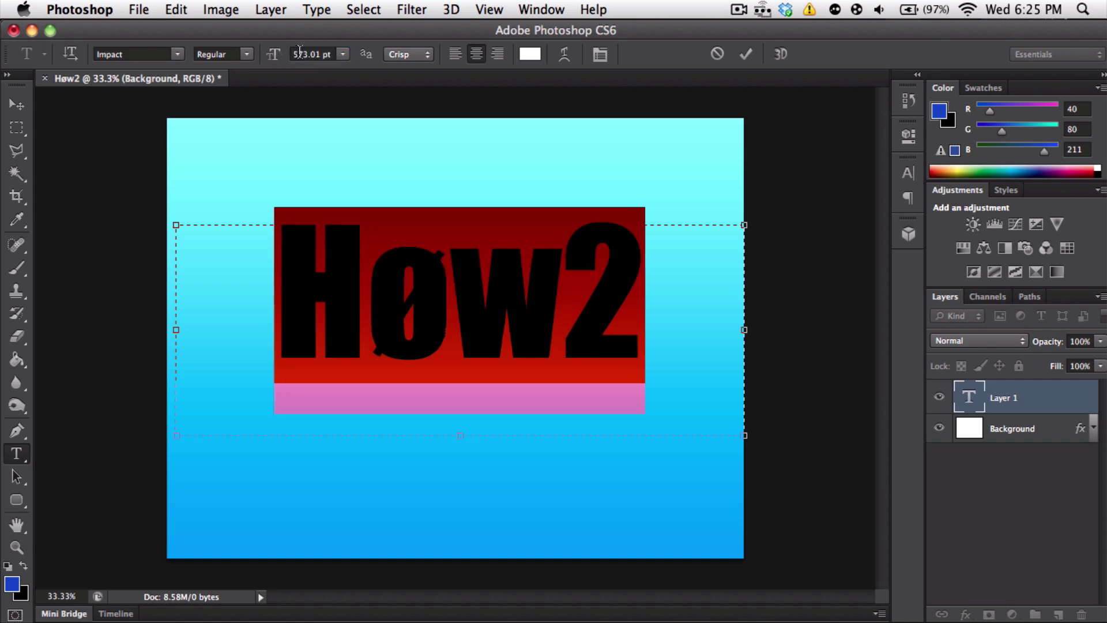
pyautogui.click(400, 57)
pyautogui.click(414, 42)
pyautogui.click(457, 56)
pyautogui.click(476, 56)
pyautogui.click(497, 56)
pyautogui.click(481, 55)
# - Try red as the text colour in the Color Picker, then keep it white
pyautogui.click(536, 54)
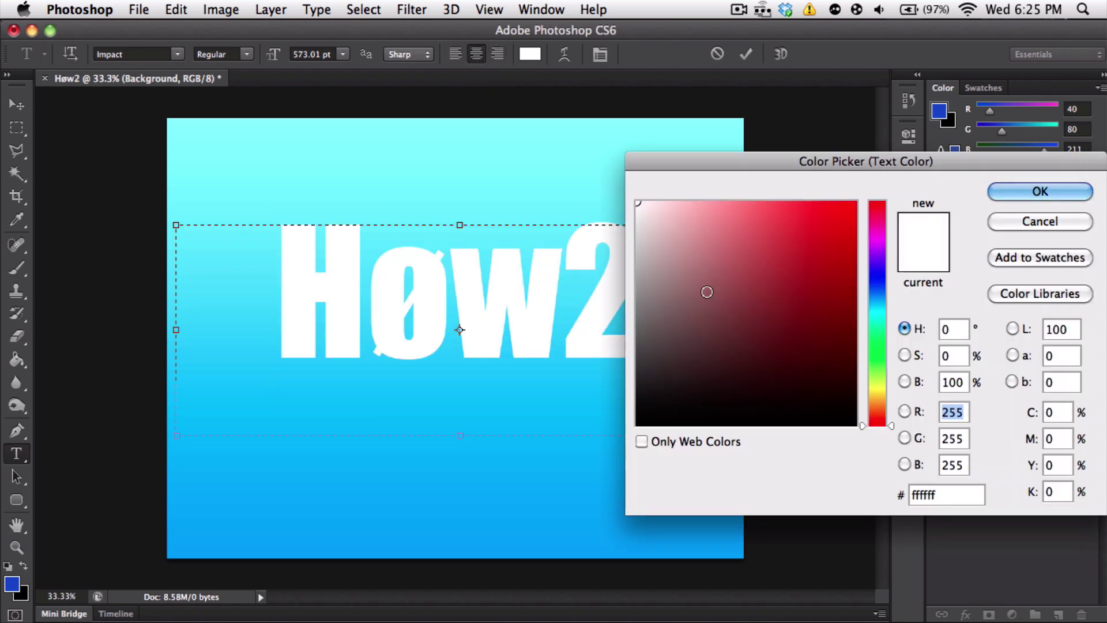
pyautogui.moveTo(679, 252)
pyautogui.mouseDown()
pyautogui.moveTo(802, 255)
pyautogui.moveTo(668, 240)
pyautogui.moveTo(738, 250)
pyautogui.mouseUp()
pyautogui.moveTo(731, 302)
pyautogui.mouseDown()
pyautogui.moveTo(711, 344)
pyautogui.moveTo(699, 272)
pyautogui.moveTo(573, 144)
pyautogui.mouseUp()
pyautogui.click(1052, 185)
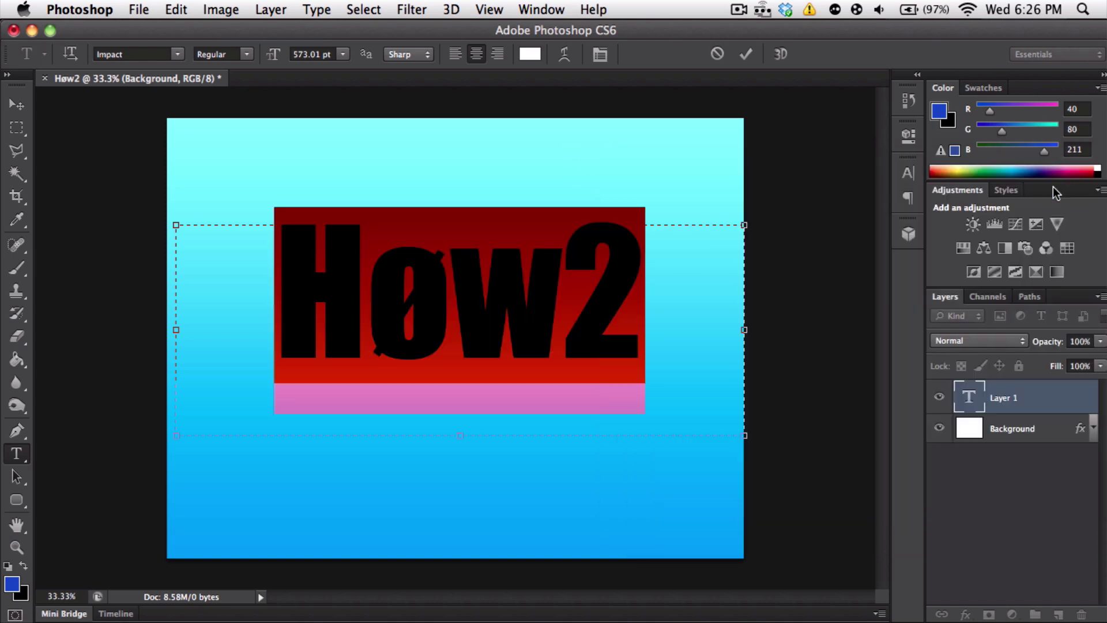
pyautogui.click(653, 262)
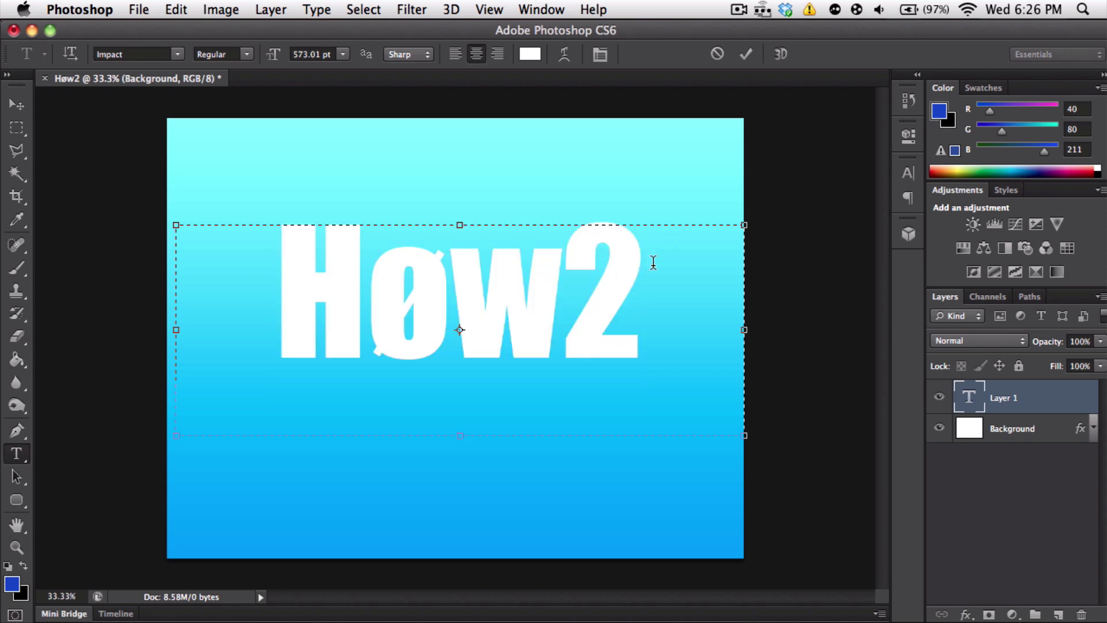
# - Warp the text with Arc style: Bend +24, Horizontal Distortion +67, Vertical Distortion +3
pyautogui.click(565, 53)
pyautogui.click(856, 163)
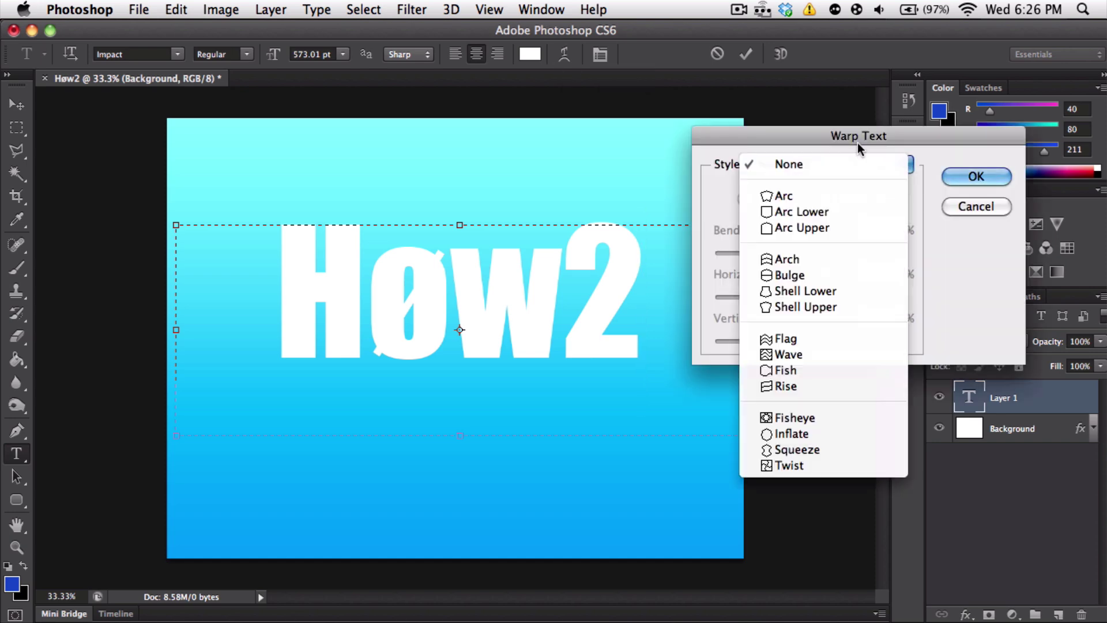
pyautogui.click(857, 142)
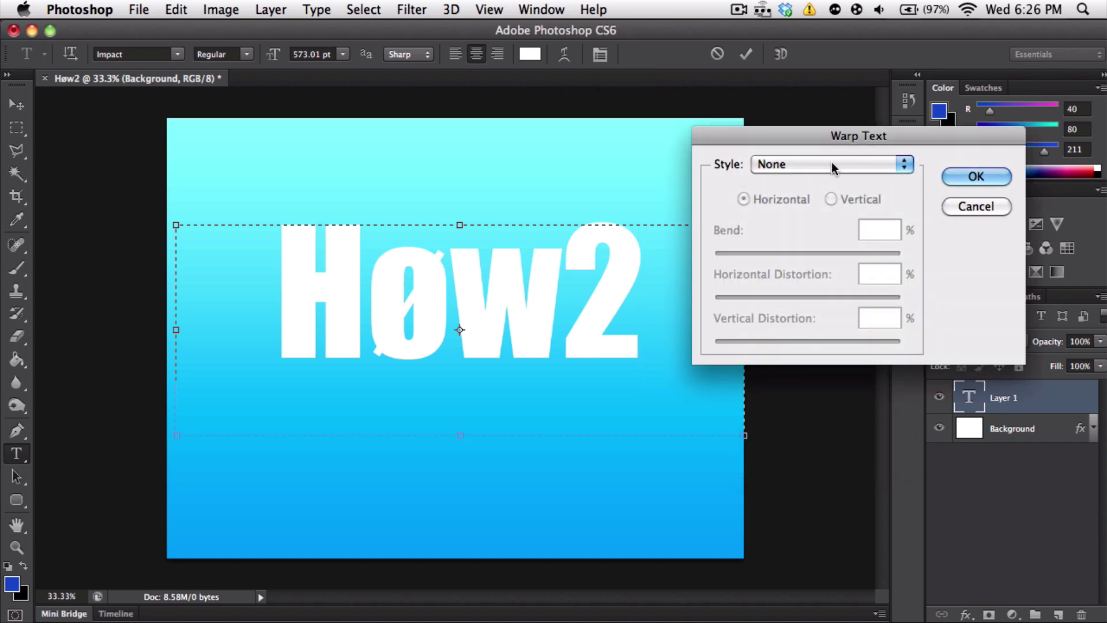
pyautogui.click(784, 165)
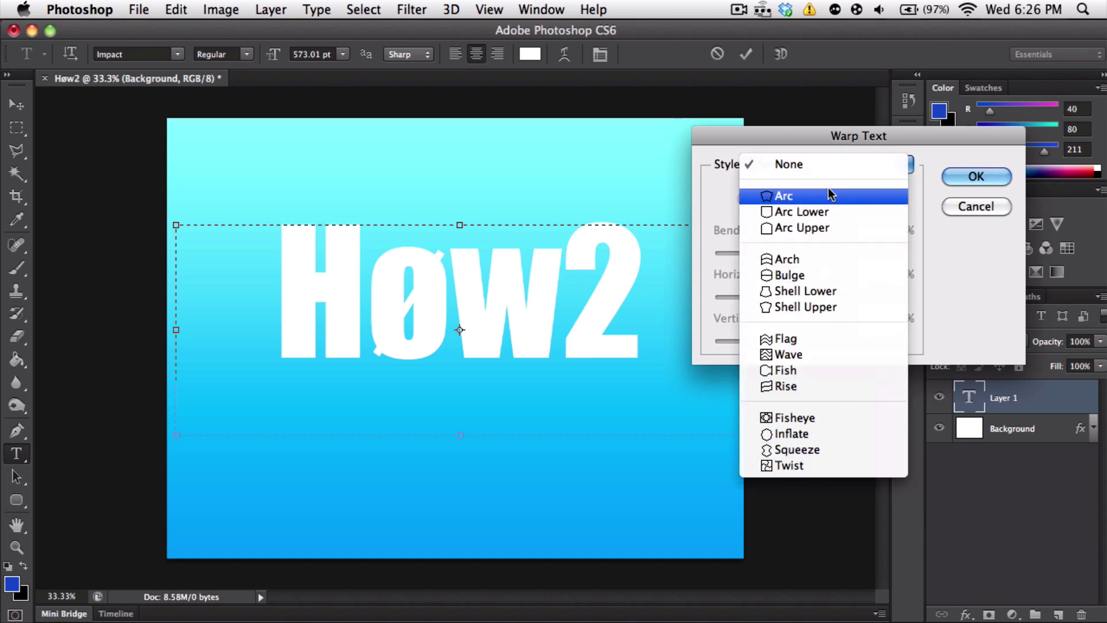
pyautogui.click(791, 195)
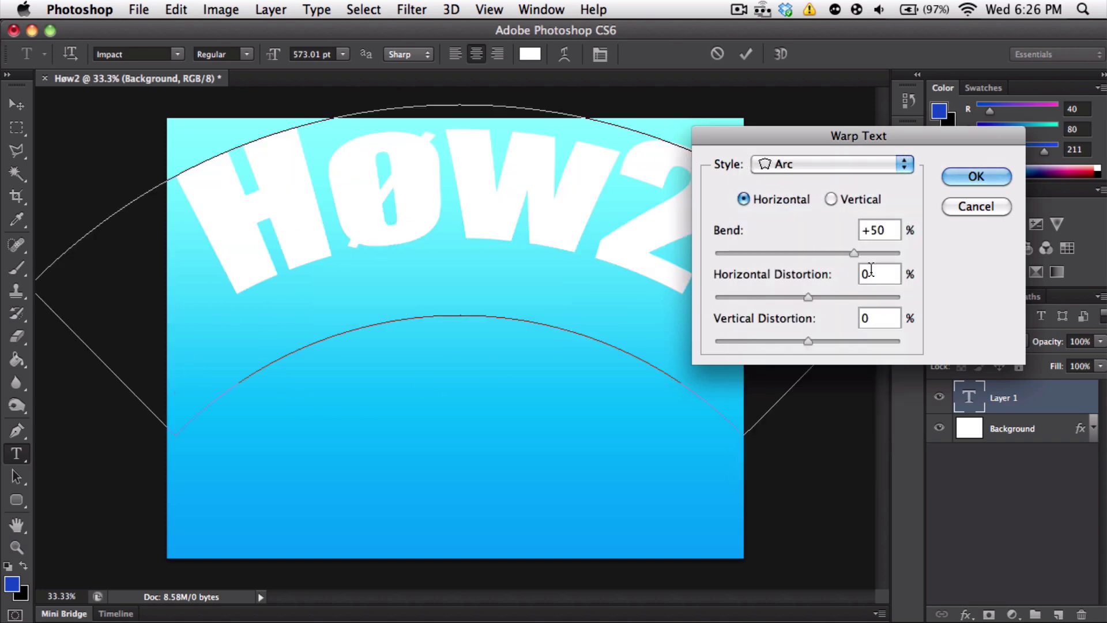
pyautogui.moveTo(854, 253); pyautogui.dragTo(829, 247)
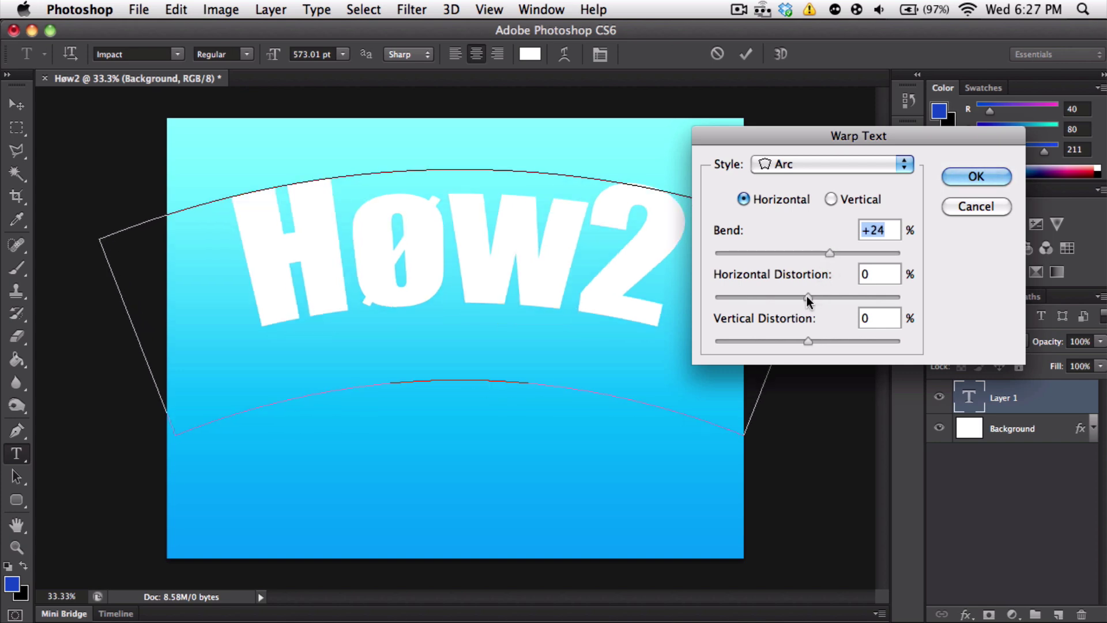
pyautogui.moveTo(807, 295); pyautogui.dragTo(869, 295)
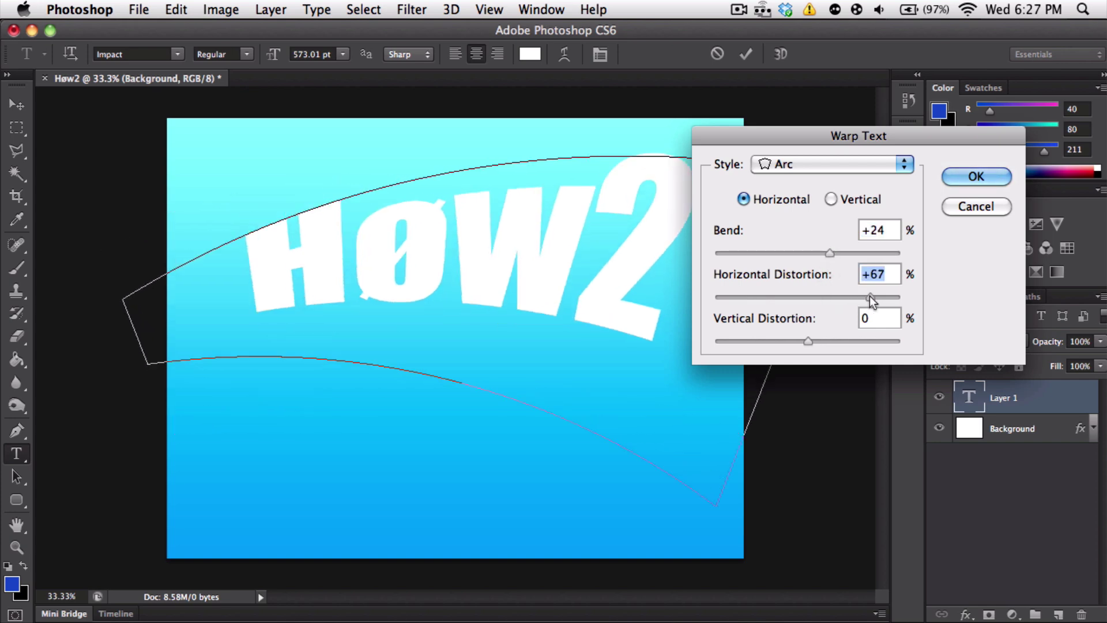
pyautogui.moveTo(810, 338)
pyautogui.mouseDown()
pyautogui.moveTo(832, 339)
pyautogui.moveTo(801, 340)
pyautogui.moveTo(810, 340)
pyautogui.mouseUp()
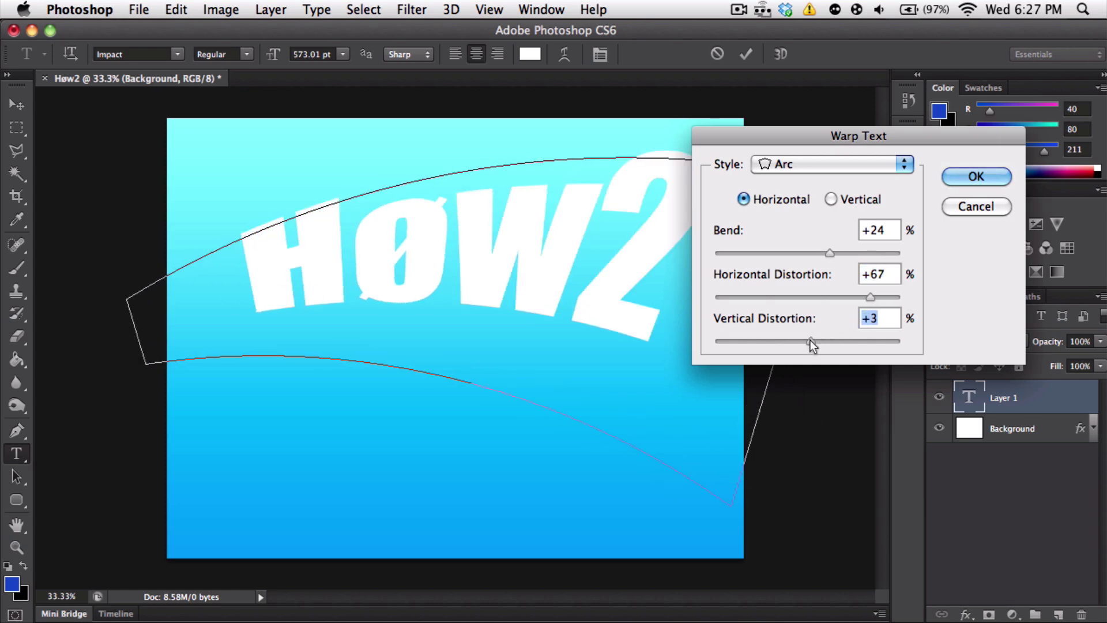
pyautogui.click(813, 167)
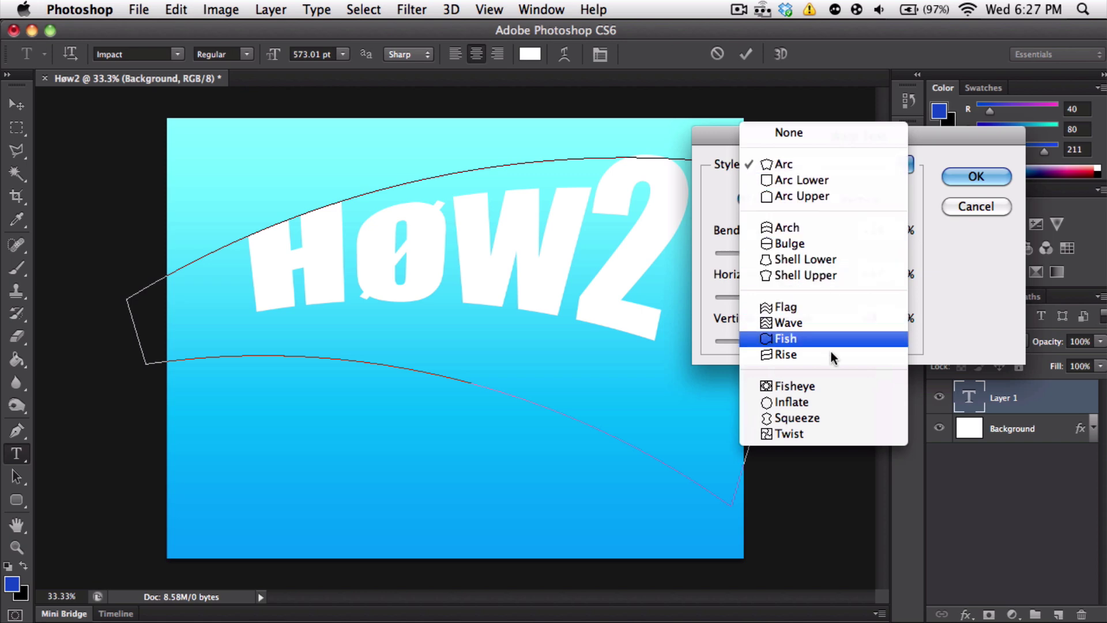
# - Try a Flag warp, lowering its horizontal distortion and reversing the bend
pyautogui.click(808, 306)
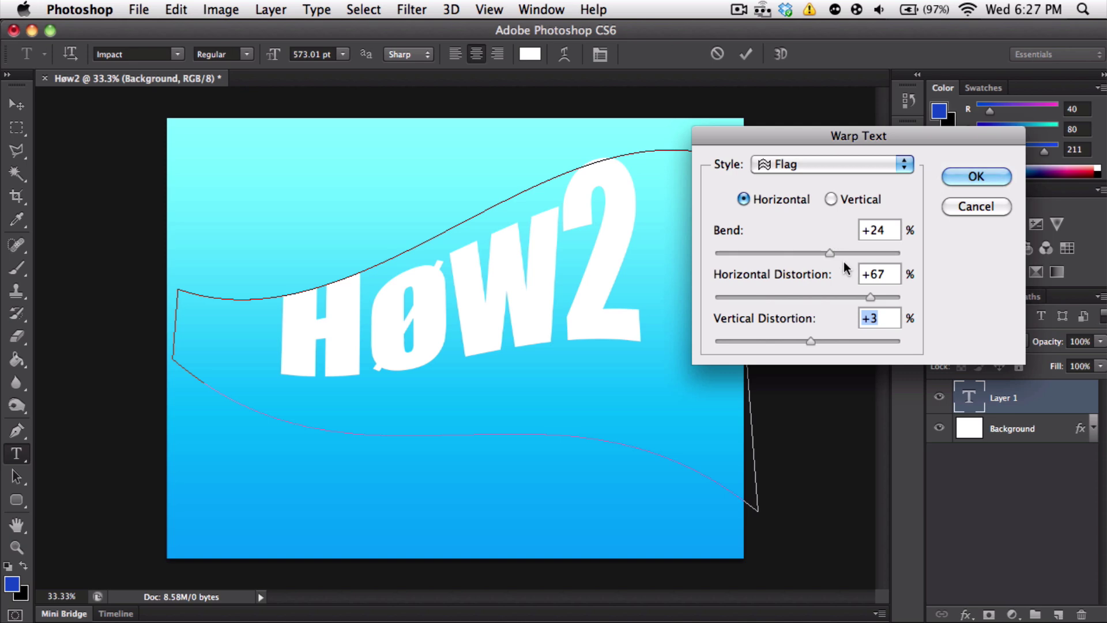
pyautogui.moveTo(870, 297); pyautogui.dragTo(814, 291)
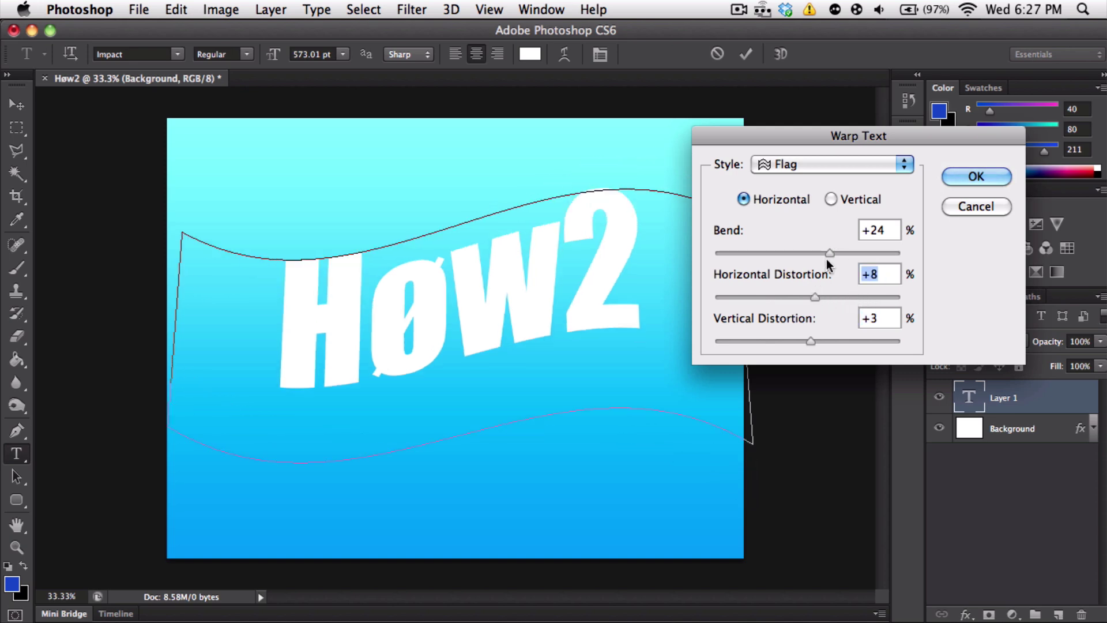
pyautogui.moveTo(829, 253); pyautogui.dragTo(762, 249)
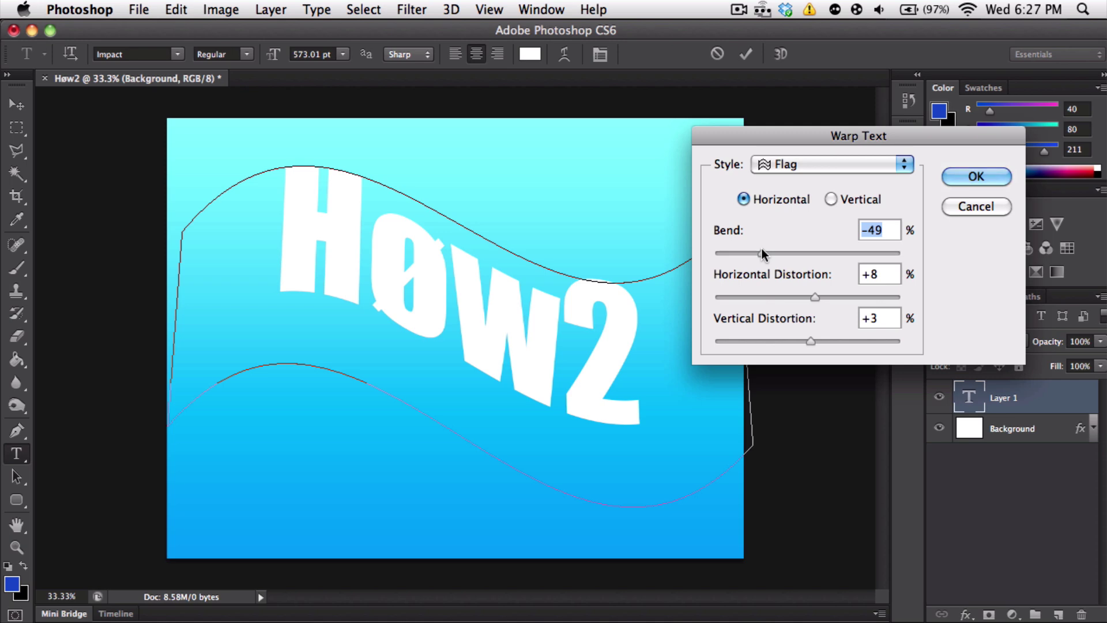
# - Switch the warp to Shell Lower with Bend +42 and Horizontal Distortion +10
pyautogui.click(811, 171)
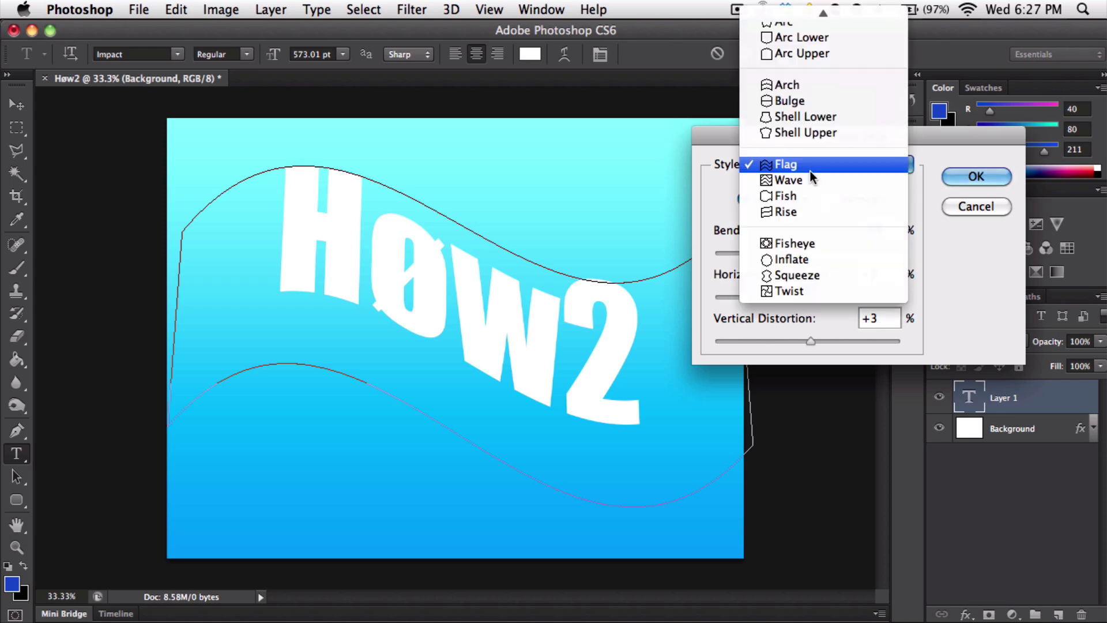
pyautogui.click(804, 117)
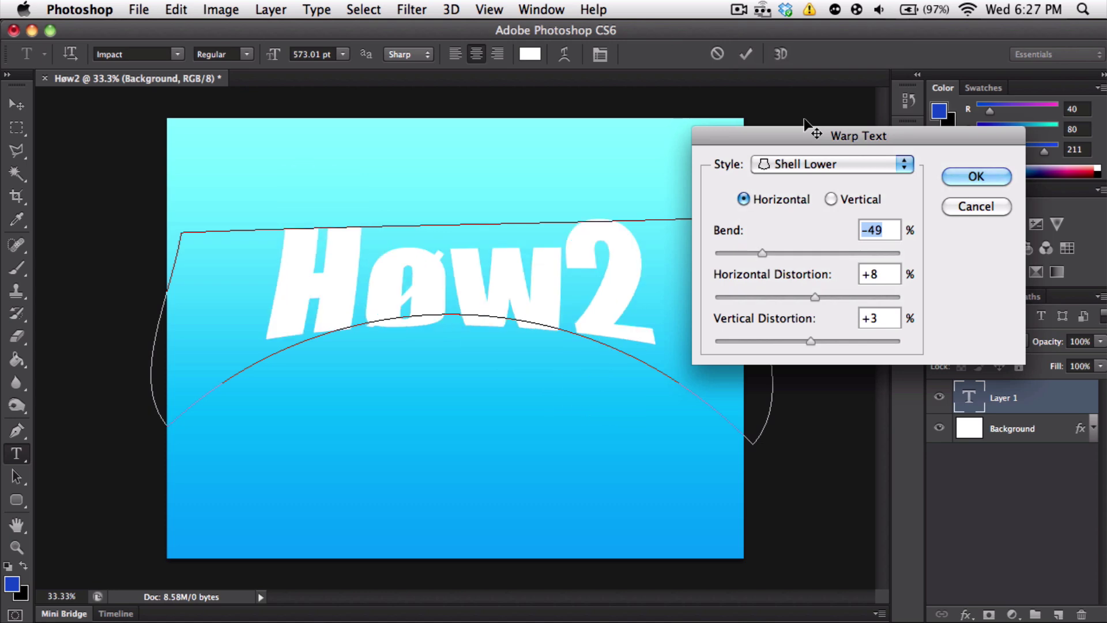
pyautogui.moveTo(762, 252); pyautogui.dragTo(815, 254)
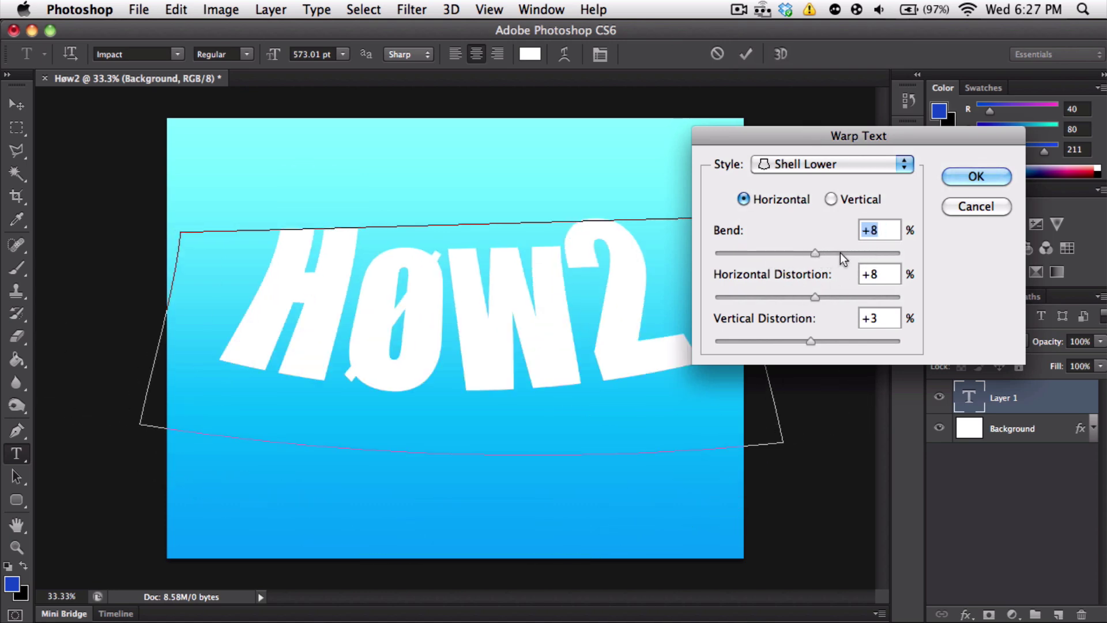
pyautogui.click(845, 253)
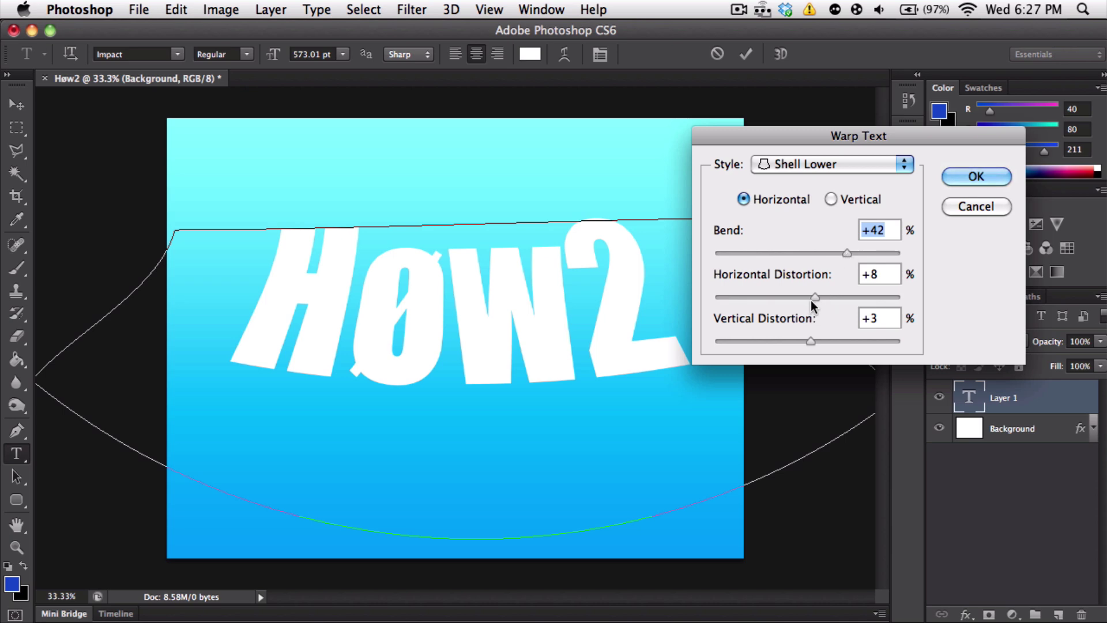
pyautogui.moveTo(811, 300); pyautogui.dragTo(817, 300)
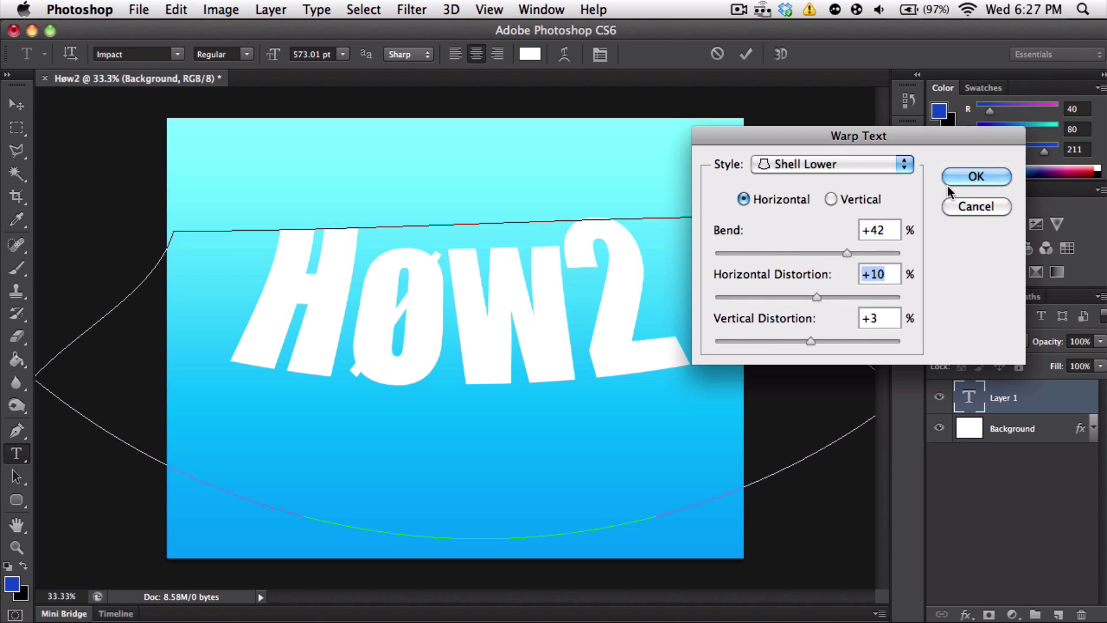
# - Confirm the Shell Lower warp and delete a stray test character after Høw2
pyautogui.click(948, 183)
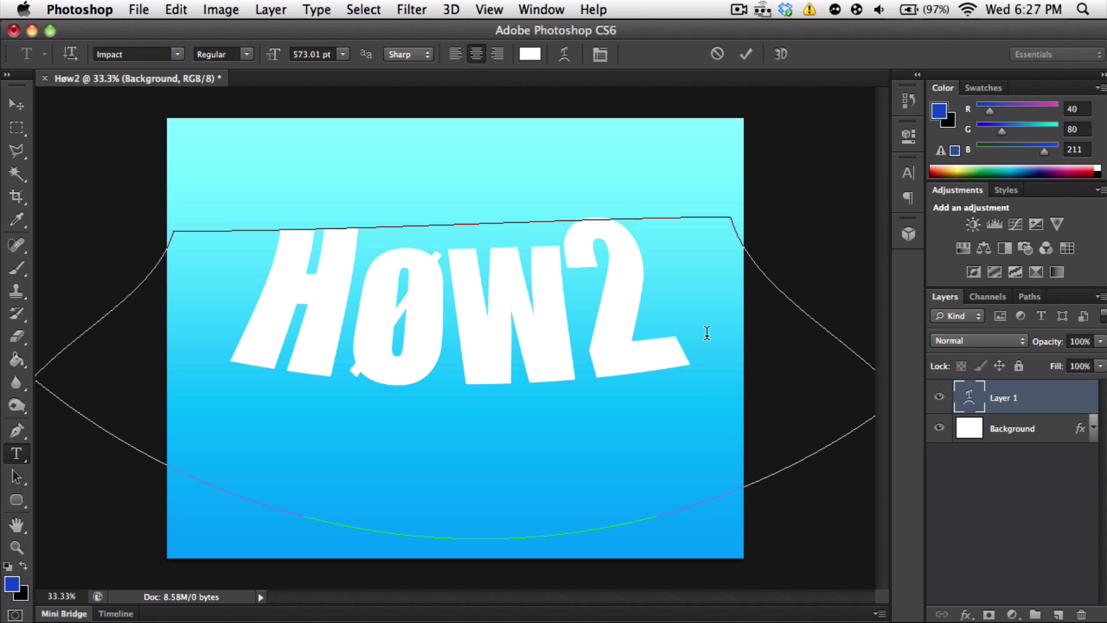
pyautogui.write('p')
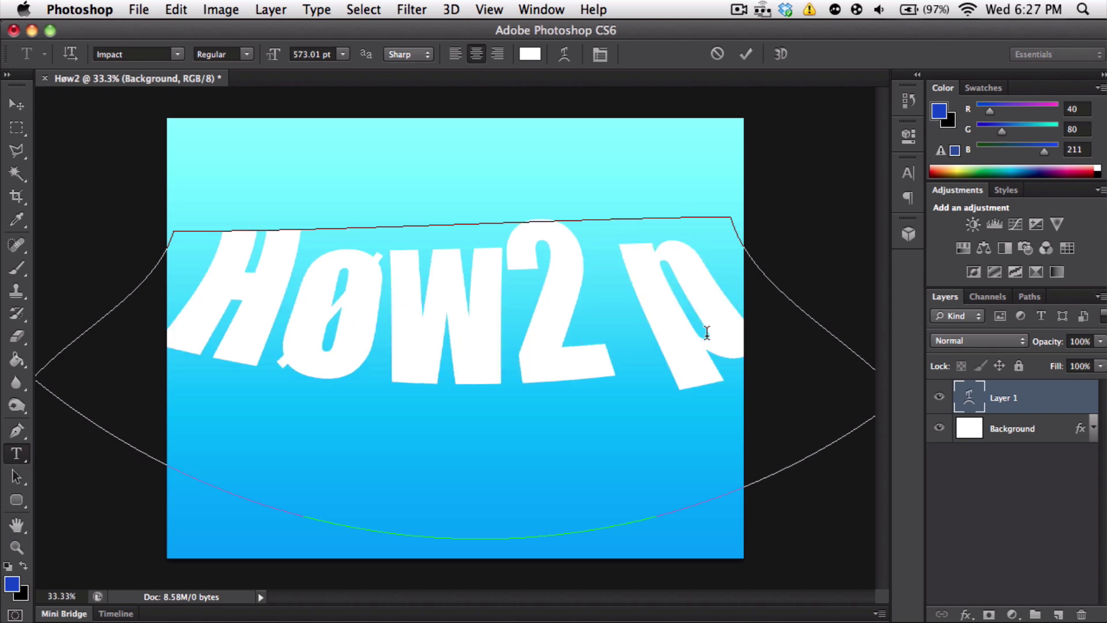
pyautogui.press('BackSpace')
pyautogui.press('BackSpace')
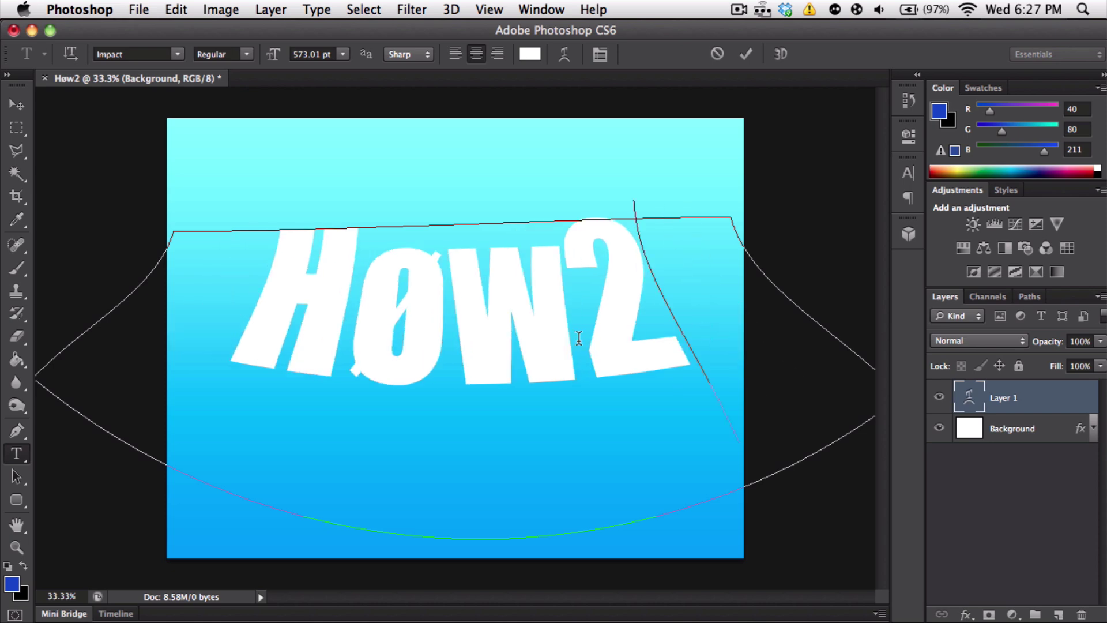
# - Replace the ø in Høw2, testing an O before retyping ø
pyautogui.click(470, 337)
pyautogui.press('BackSpace')
pyautogui.write('O')
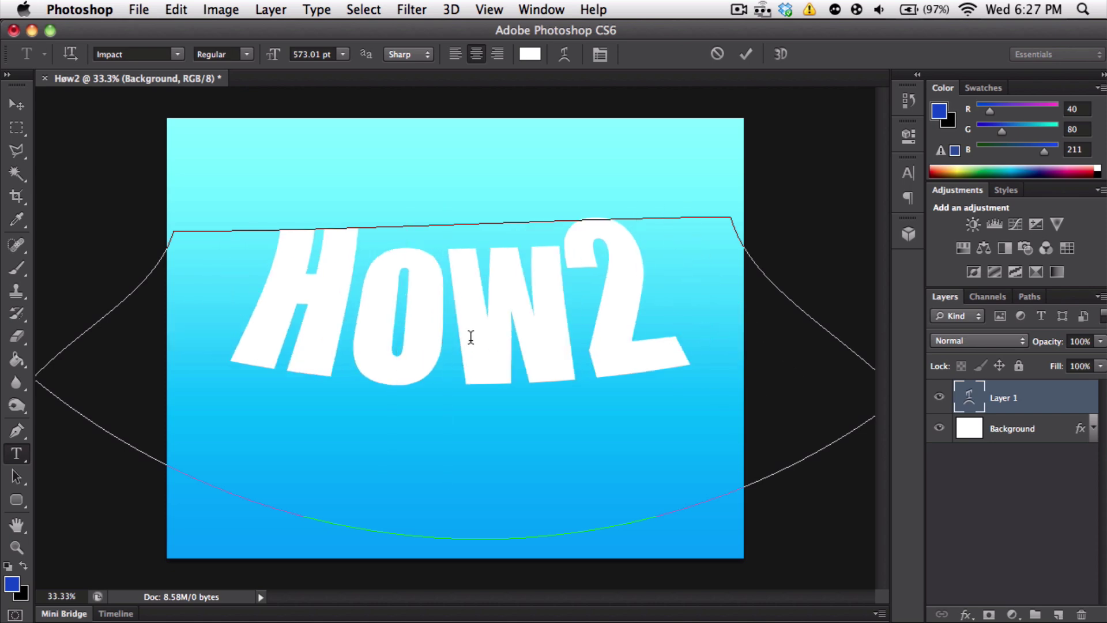
pyautogui.press('BackSpace')
pyautogui.write('ø')
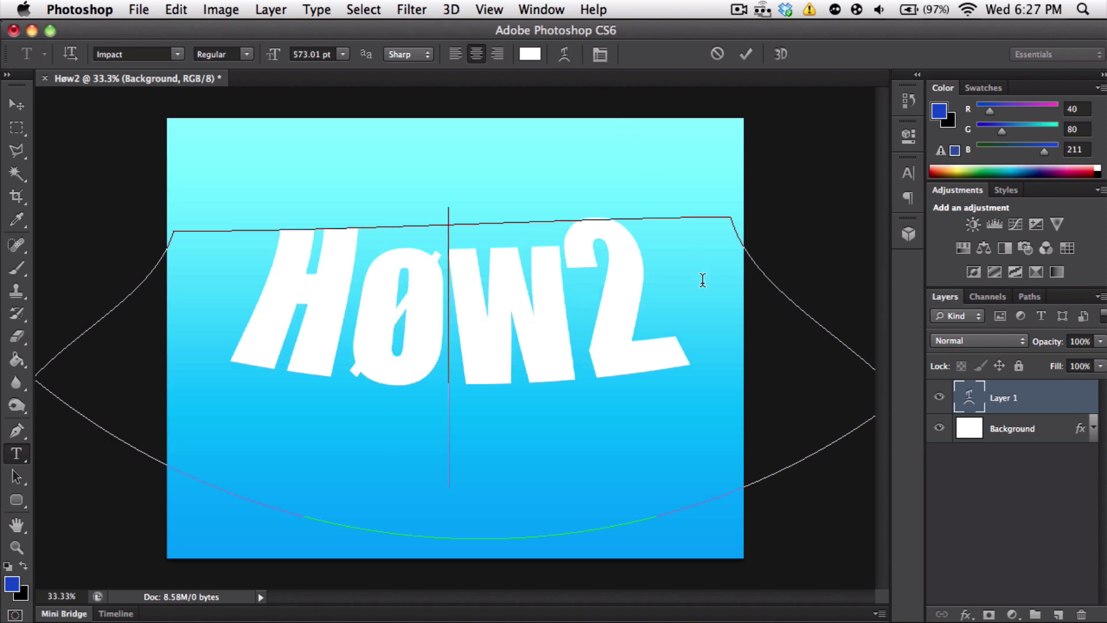
pyautogui.click(603, 58)
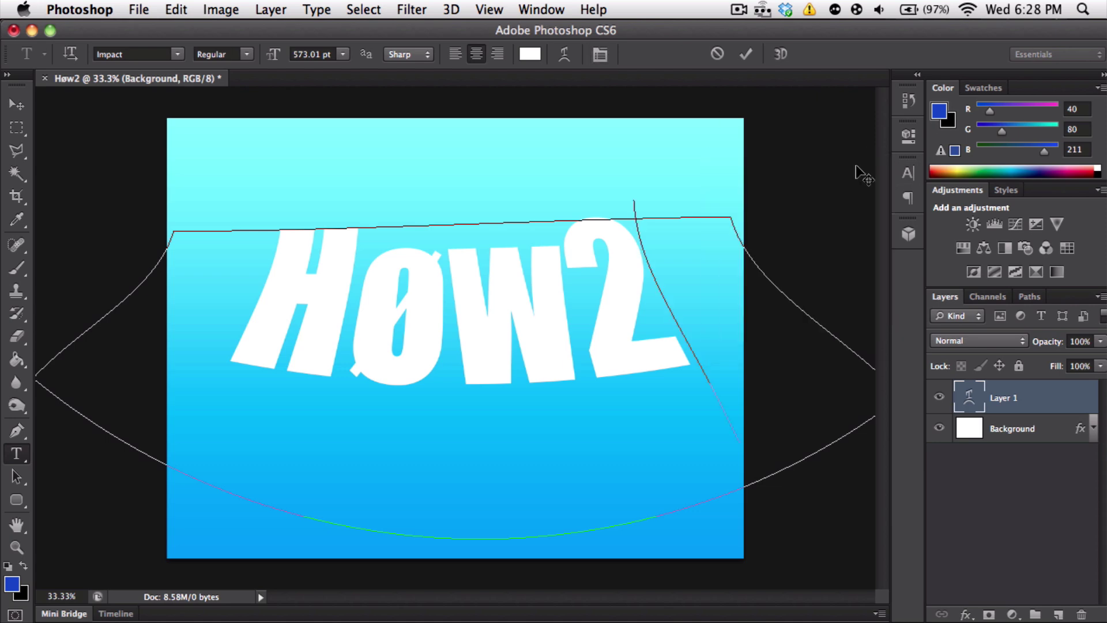
# - Keep Impact Regular and scale Høw2 to 116% horizontally and 92% vertically
pyautogui.click(908, 173)
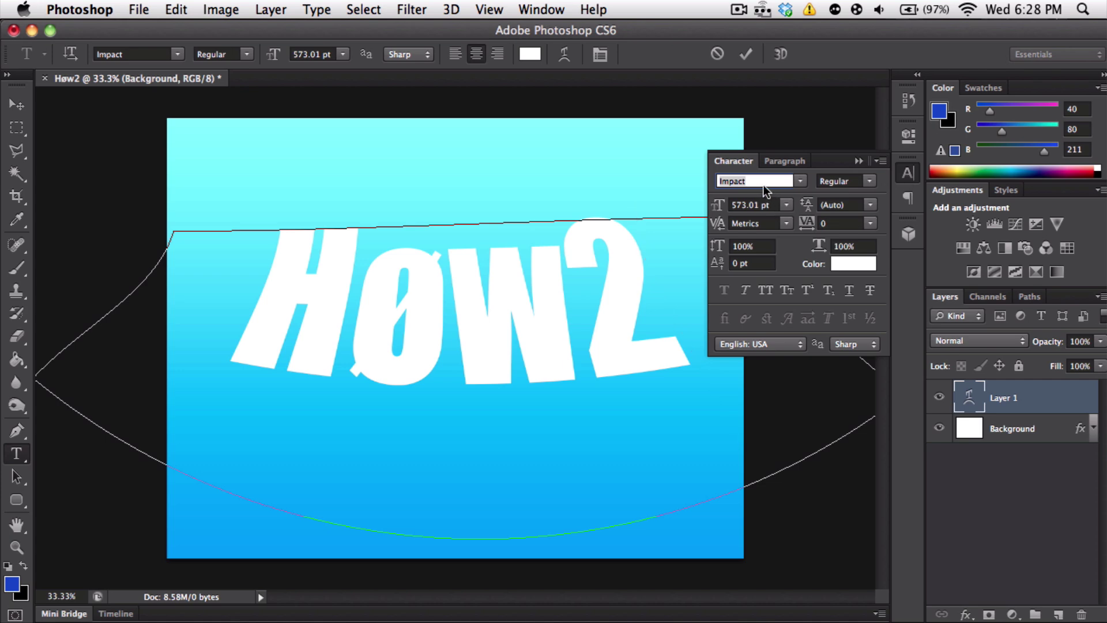
pyautogui.click(865, 181)
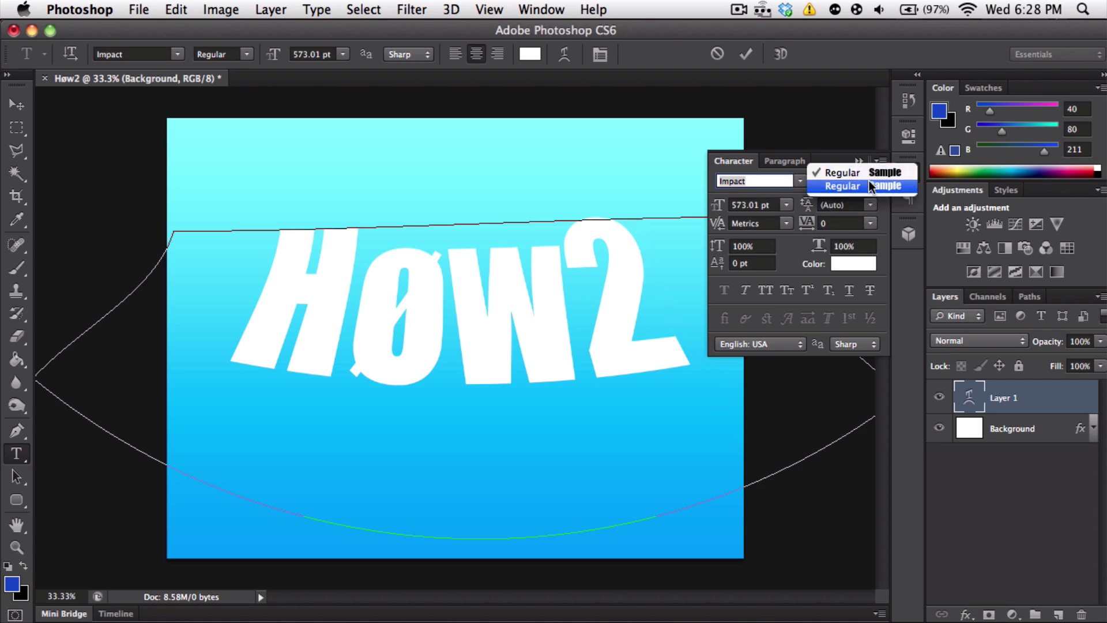
pyautogui.click(798, 195)
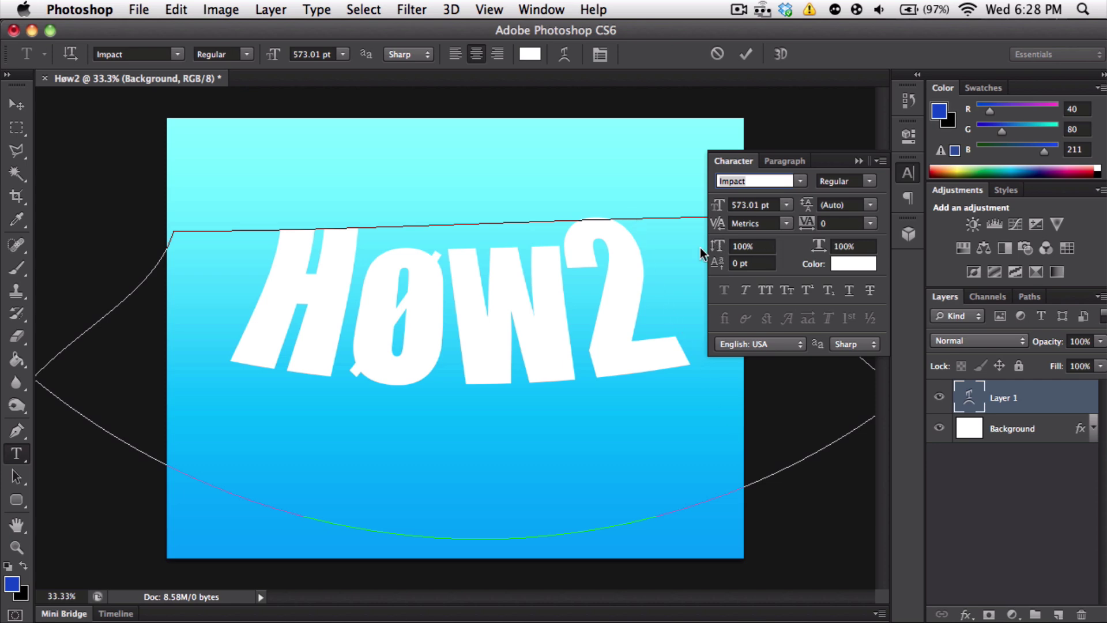
pyautogui.moveTo(683, 255); pyautogui.dragTo(274, 284)
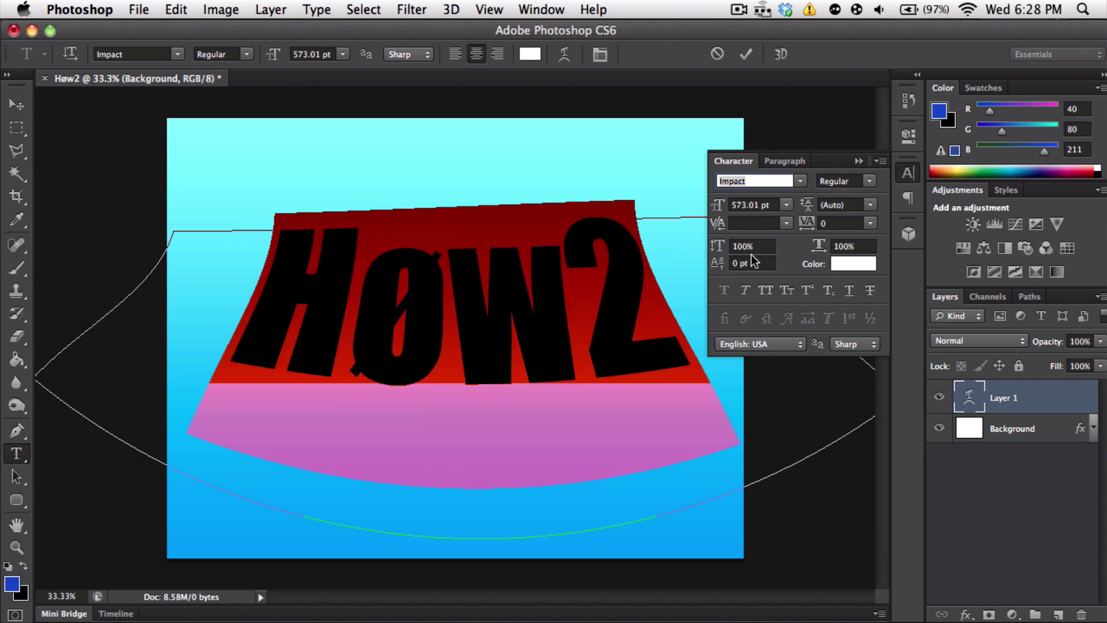
pyautogui.moveTo(720, 258); pyautogui.dragTo(718, 257)
pyautogui.moveTo(818, 247)
pyautogui.mouseDown()
pyautogui.moveTo(868, 252)
pyautogui.moveTo(824, 249)
pyautogui.moveTo(837, 247)
pyautogui.mouseUp()
pyautogui.moveTo(720, 249); pyautogui.dragTo(719, 249)
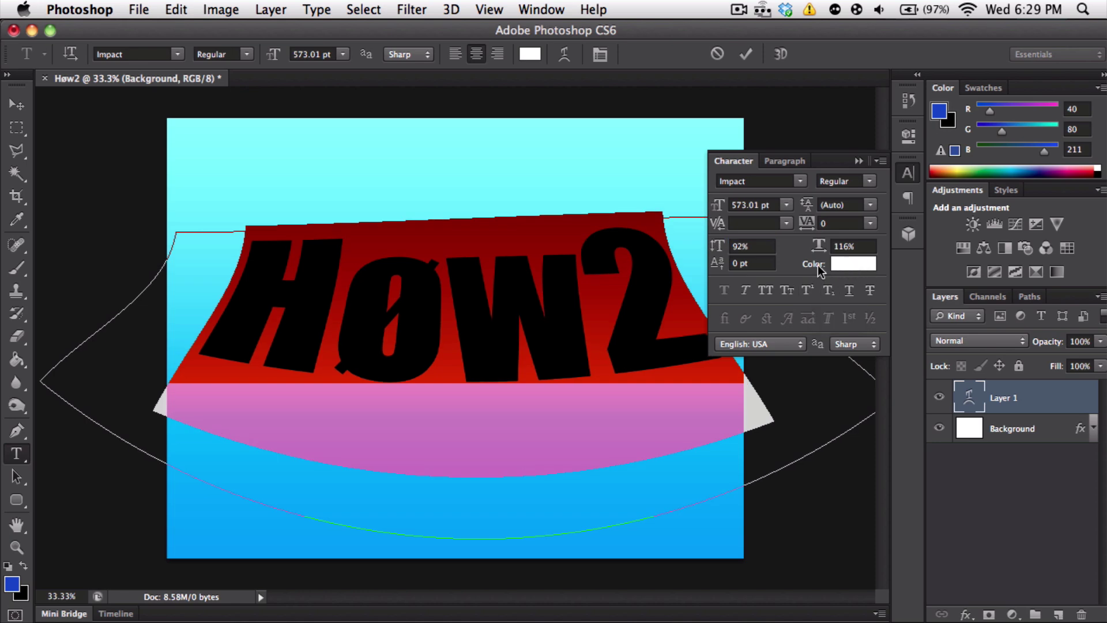
# - Make the text faux italic, trying All Caps and turning it back off
pyautogui.click(744, 290)
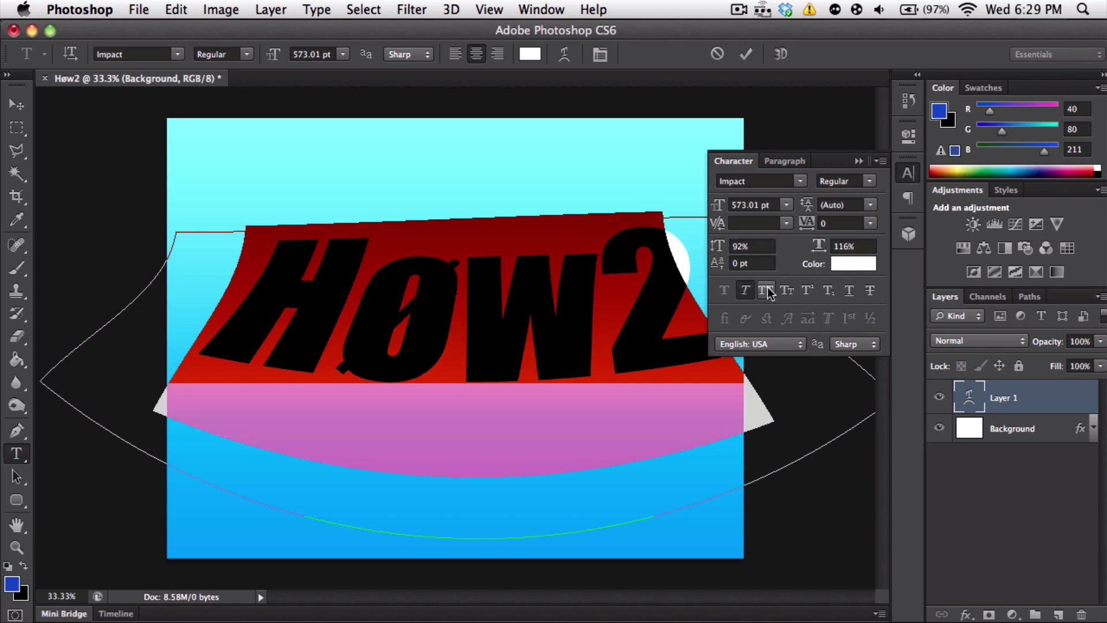
pyautogui.click(766, 295)
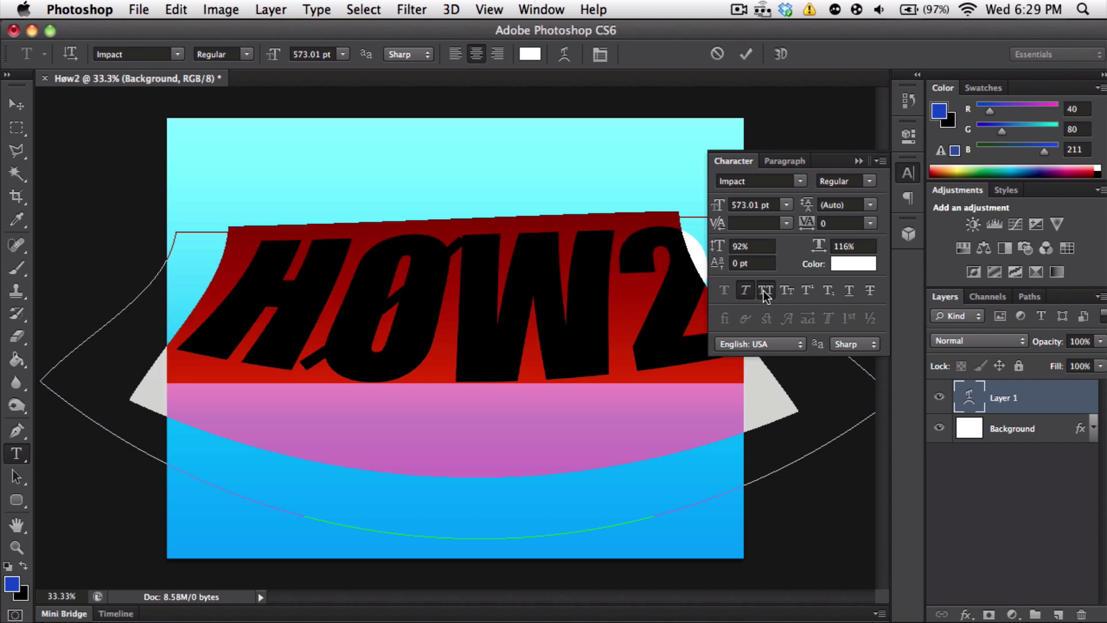
pyautogui.click(765, 295)
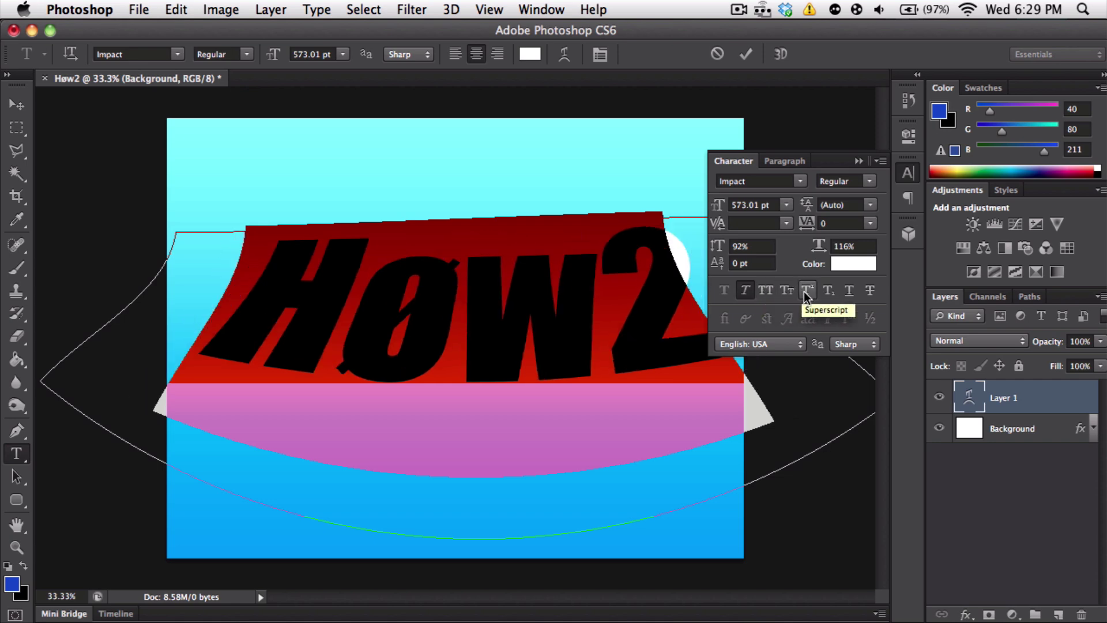
# - Try underline and strikethrough, remove both, and commit the text edit
pyautogui.click(849, 291)
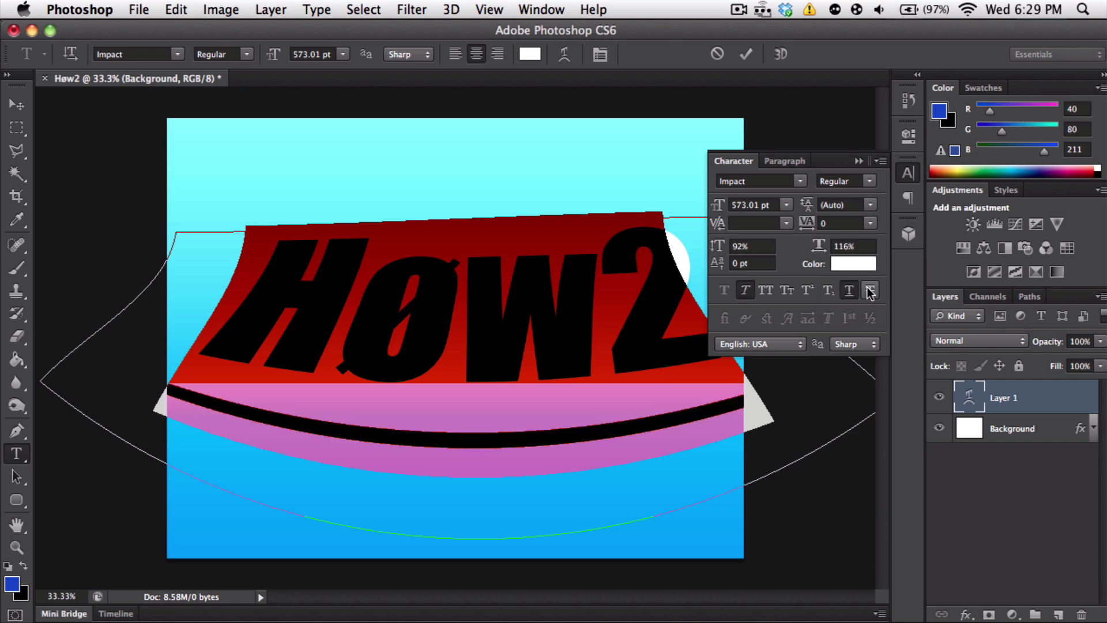
pyautogui.click(870, 291)
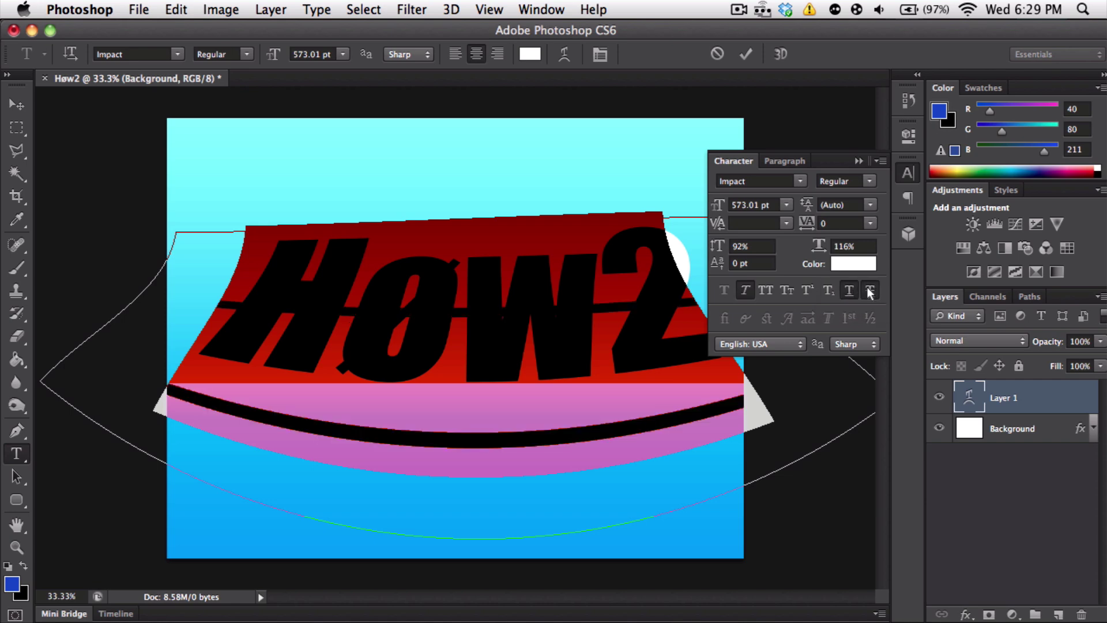
pyautogui.click(870, 291)
pyautogui.click(850, 291)
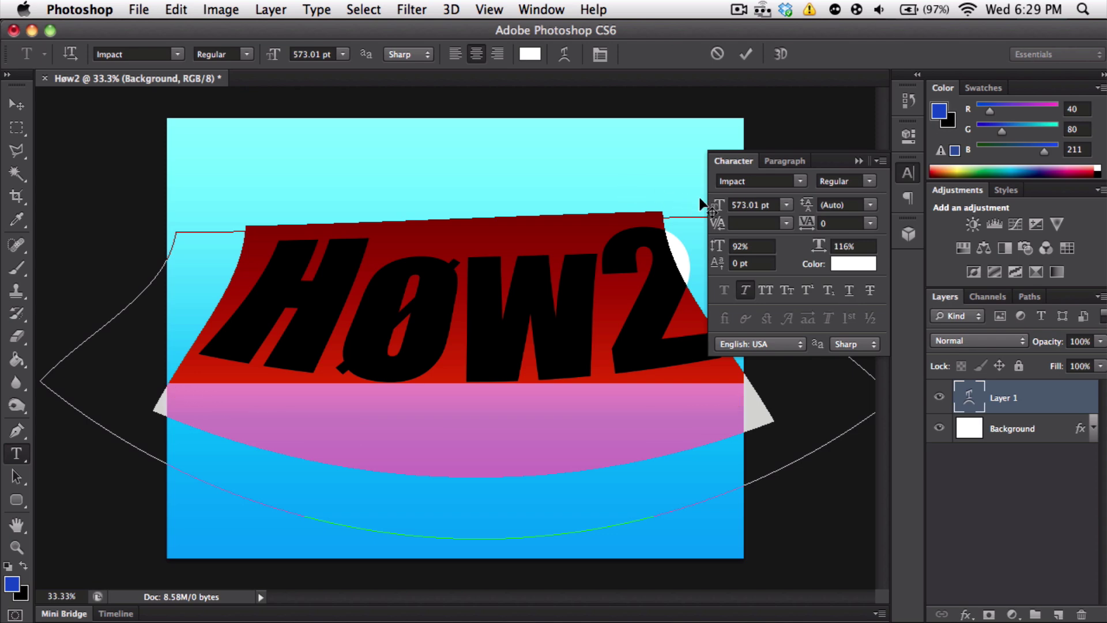
pyautogui.click(858, 161)
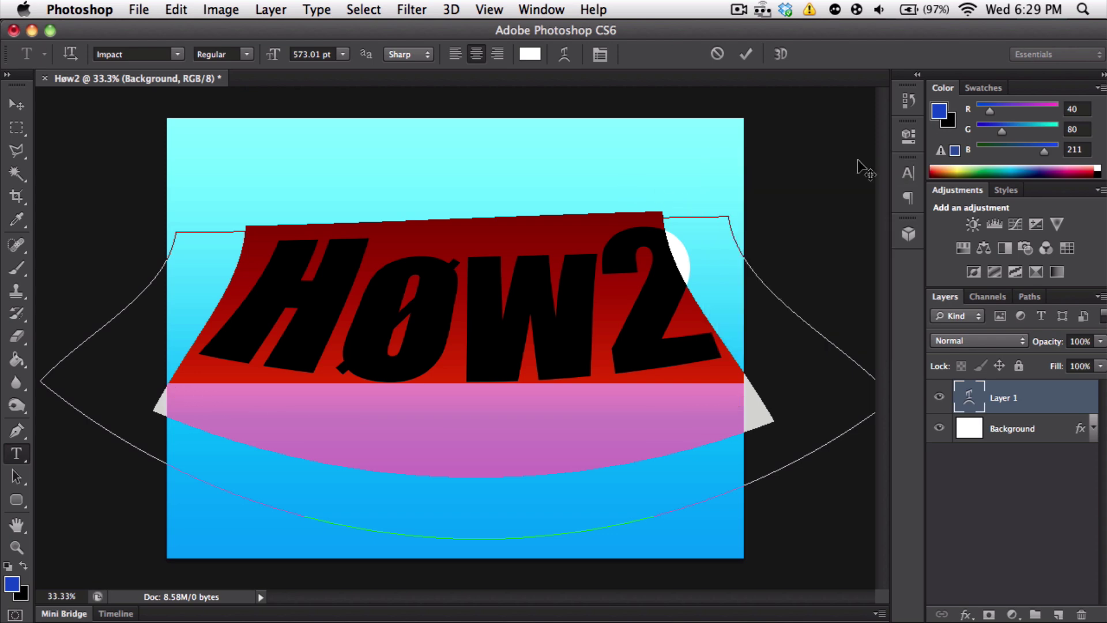
pyautogui.click(16, 127)
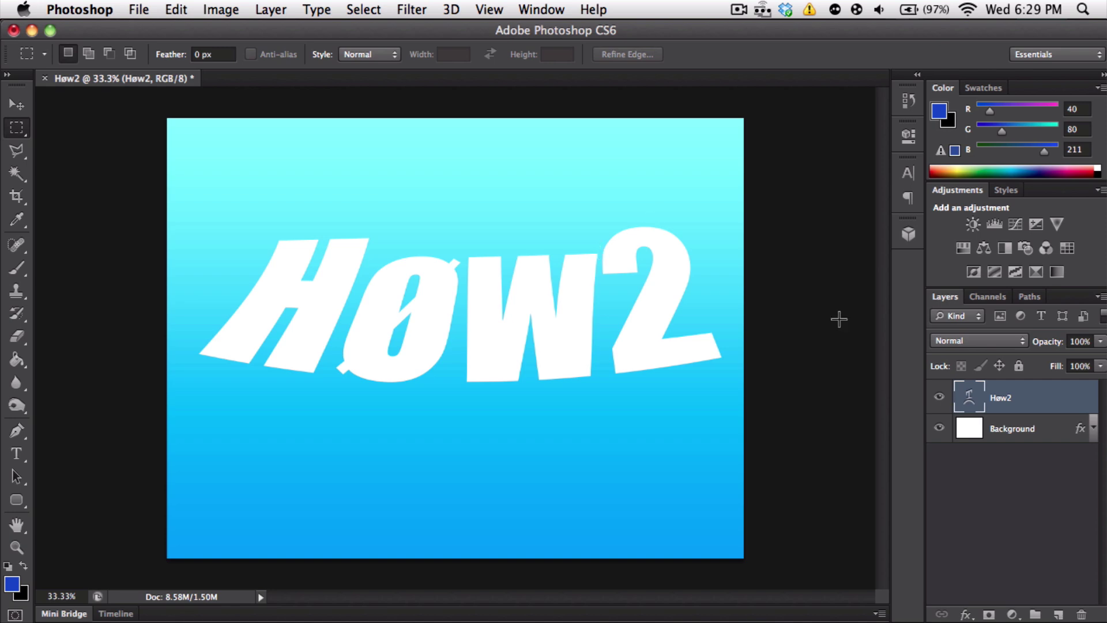
# - Open Blending Options for the Høw2 layer, move the dialog aside, and try then remove Bevel & Emboss
pyautogui.rightClick(600, 227)
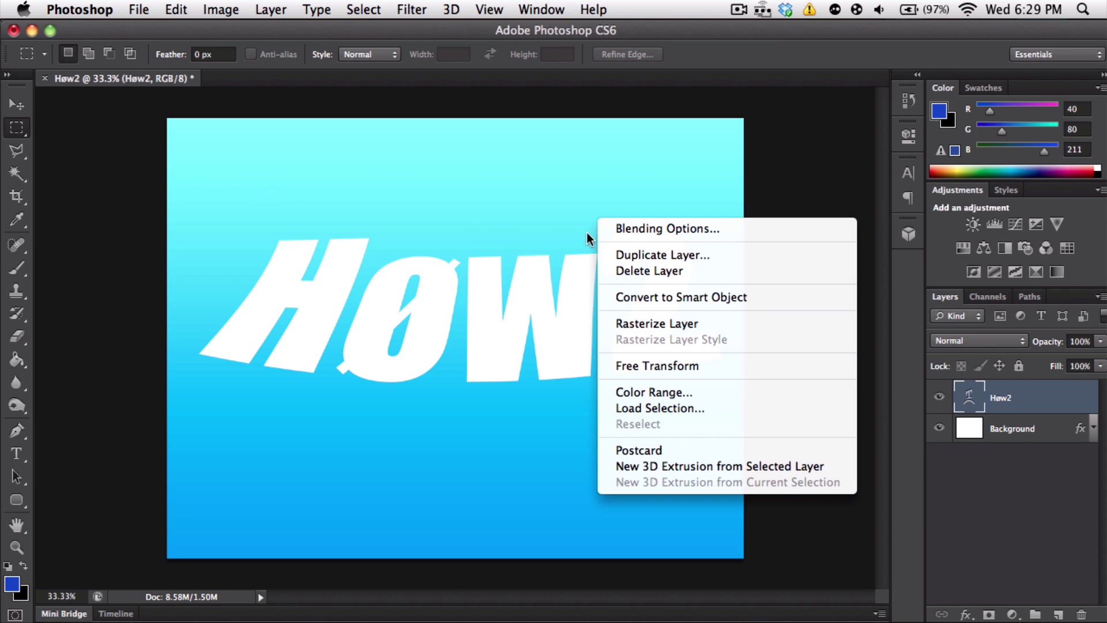
pyautogui.click(627, 229)
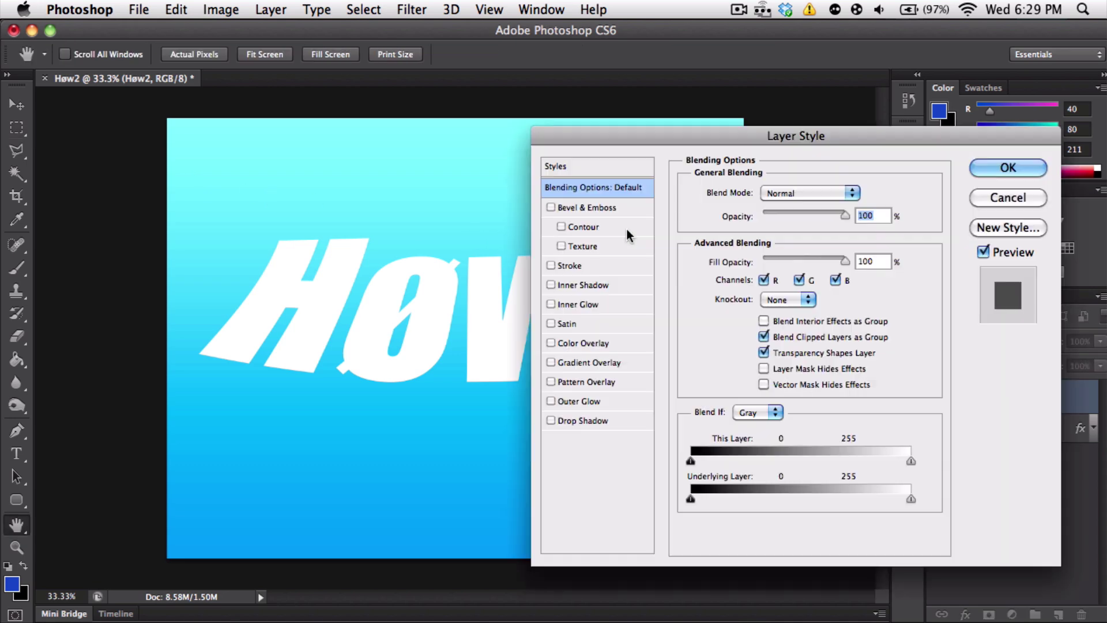
pyautogui.moveTo(625, 134); pyautogui.dragTo(599, 291)
pyautogui.moveTo(597, 240); pyautogui.dragTo(651, 86)
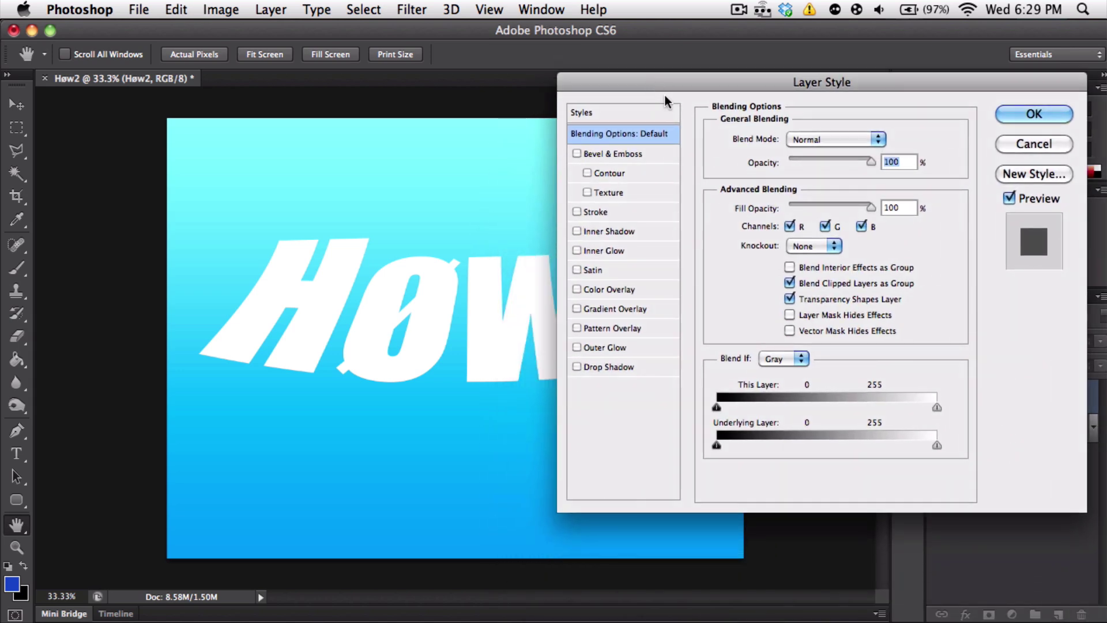
pyautogui.click(615, 151)
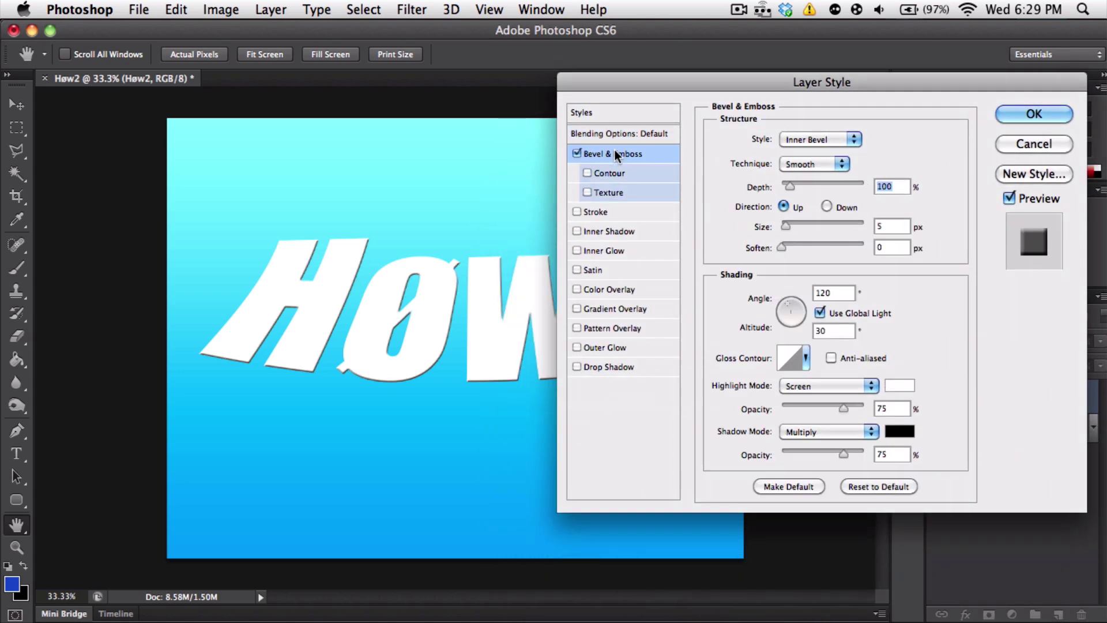
pyautogui.click(577, 153)
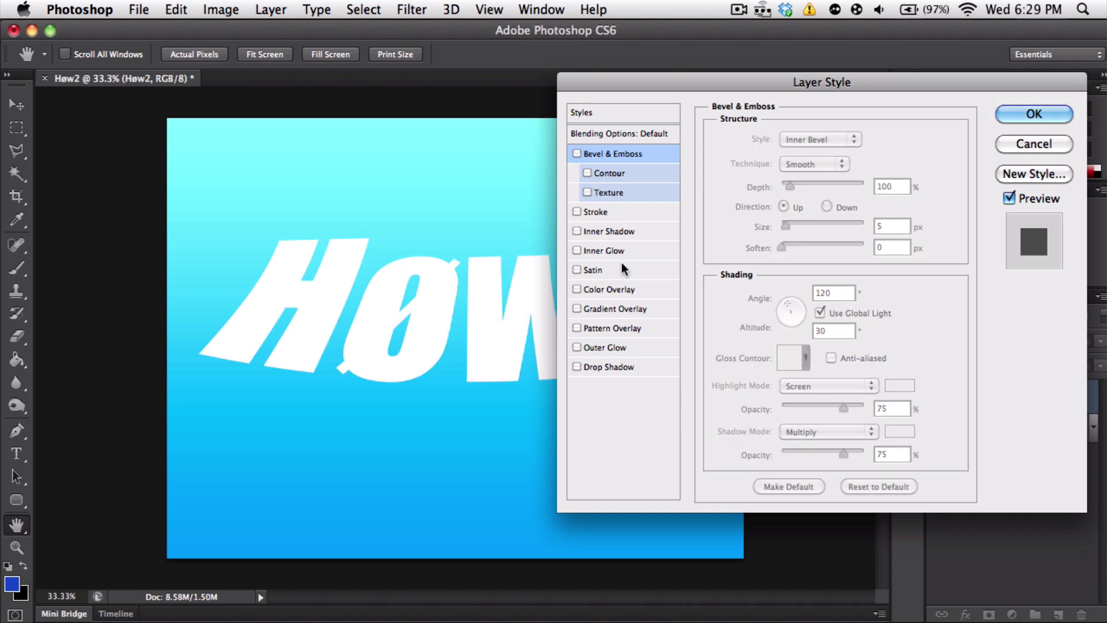
# - Add a Gradient Overlay whose left stop is light grey d2d2d2, fading to white
pyautogui.click(623, 308)
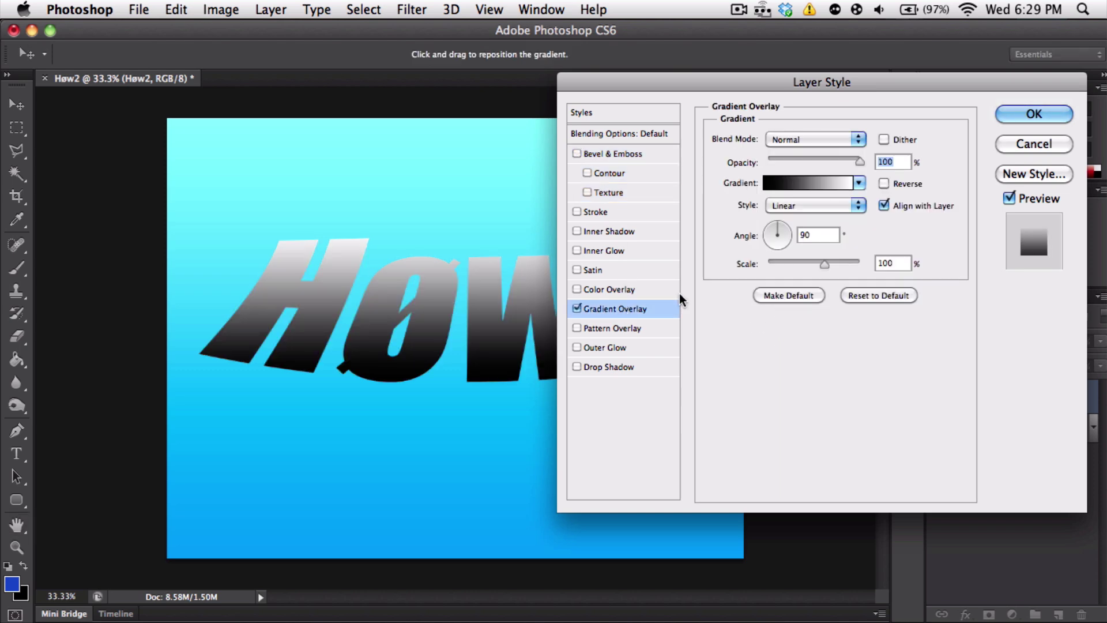
pyautogui.click(802, 181)
pyautogui.click(598, 419)
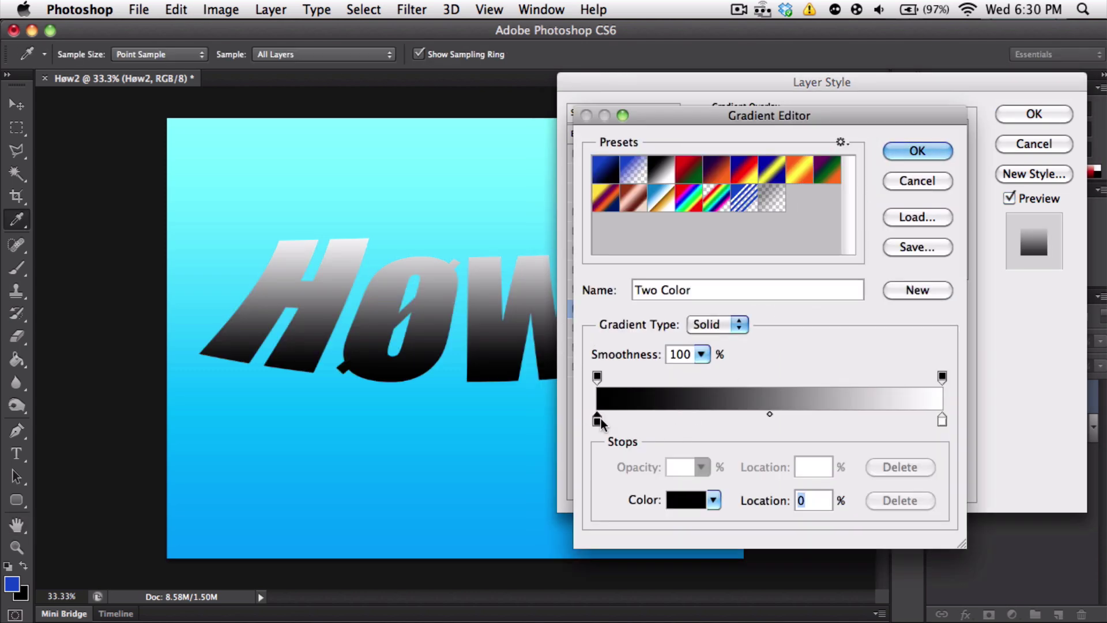
pyautogui.click(697, 504)
pyautogui.moveTo(692, 323); pyautogui.dragTo(638, 240)
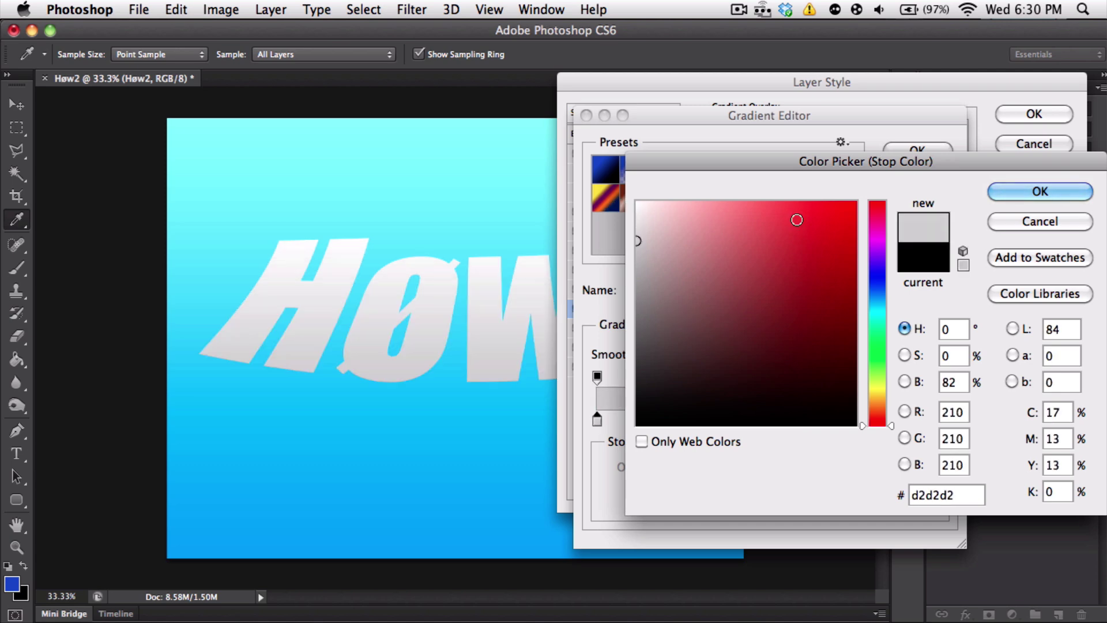
pyautogui.click(1040, 192)
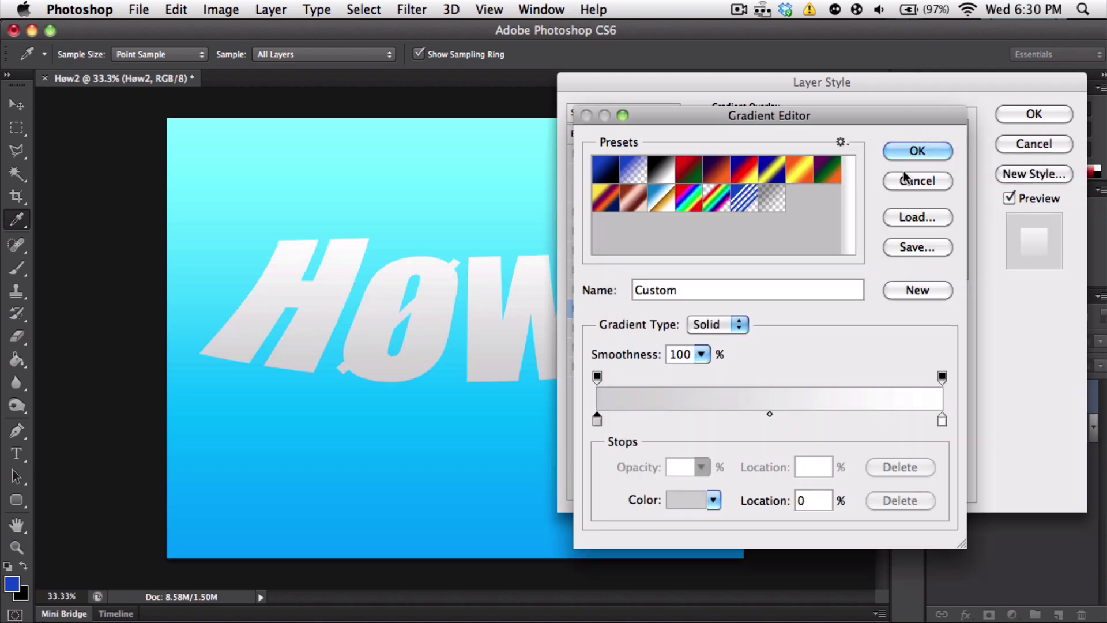
pyautogui.click(920, 152)
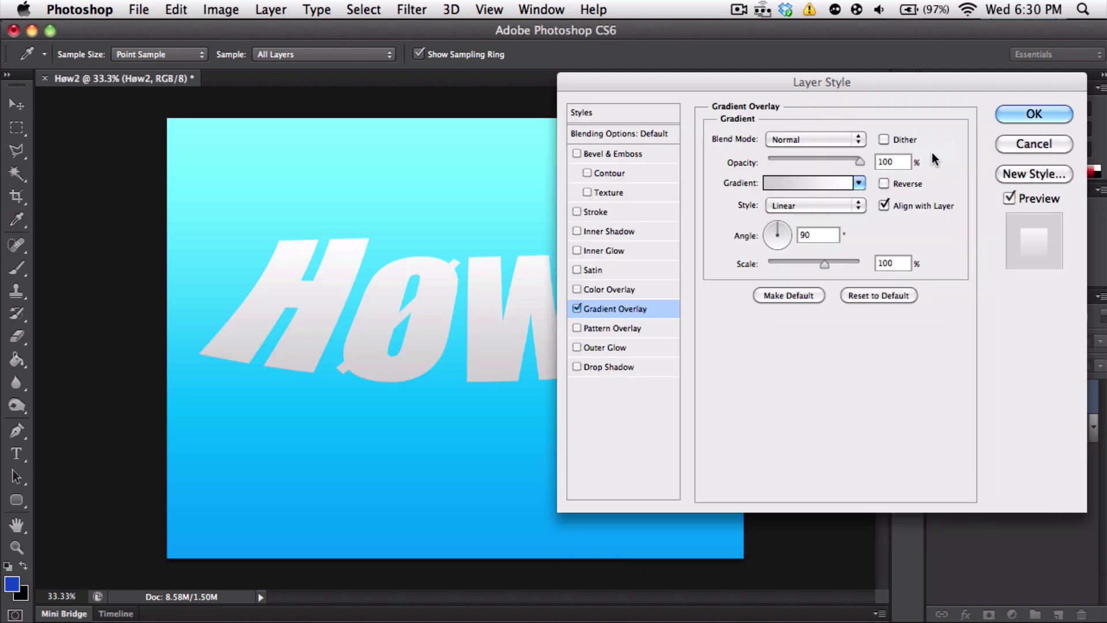
# - Add a Drop Shadow with 15 px distance and 16 px size, then confirm the layer styles
pyautogui.click(608, 366)
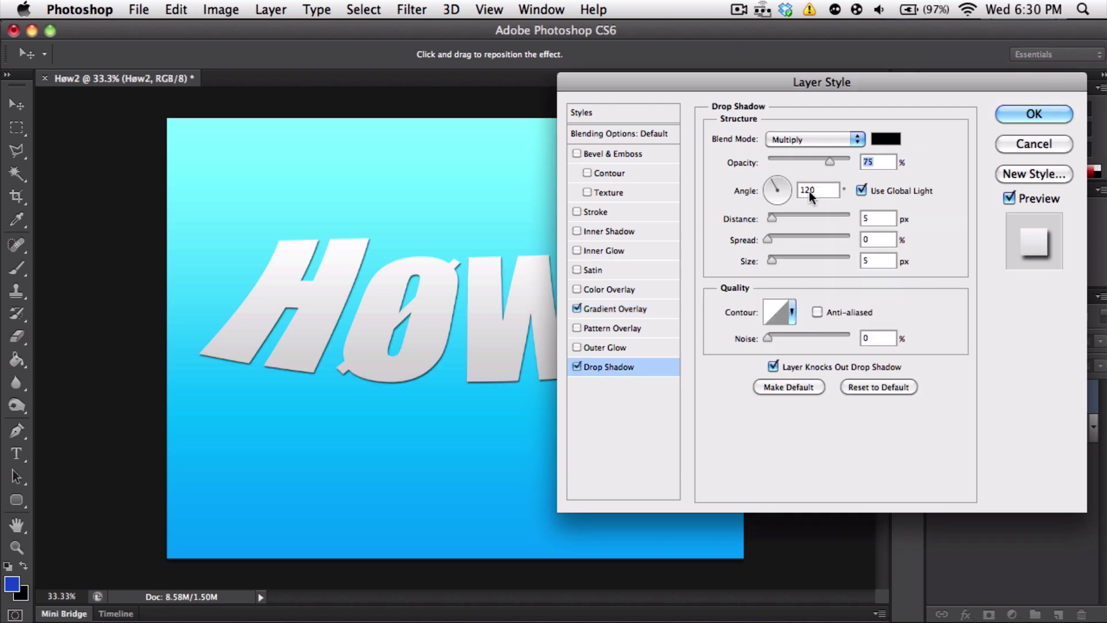
pyautogui.moveTo(771, 218); pyautogui.dragTo(782, 218)
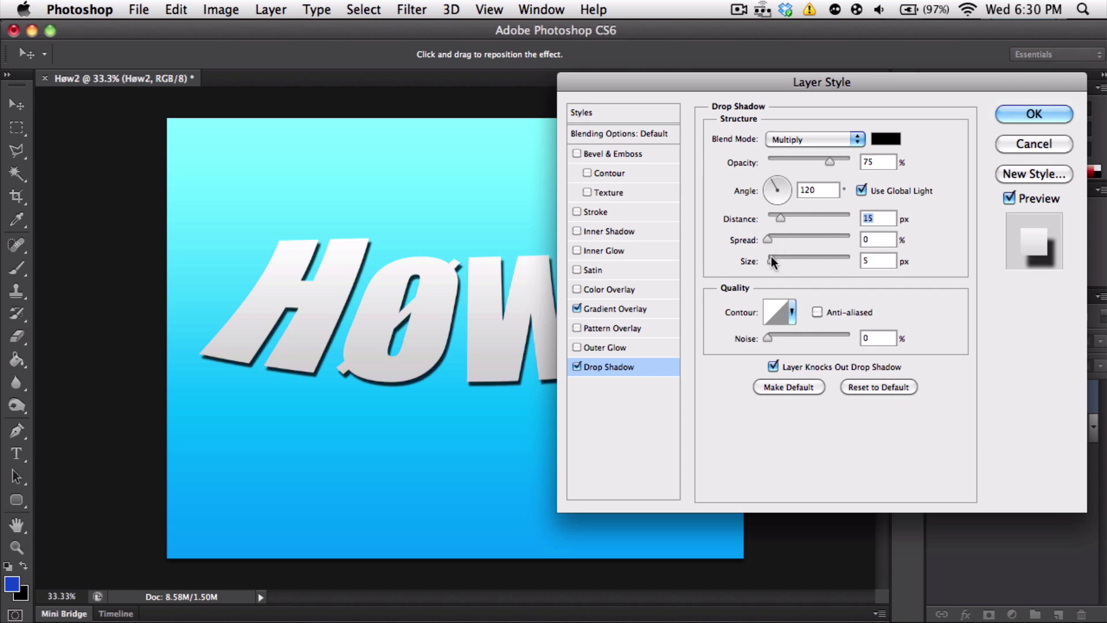
pyautogui.moveTo(771, 258); pyautogui.dragTo(777, 259)
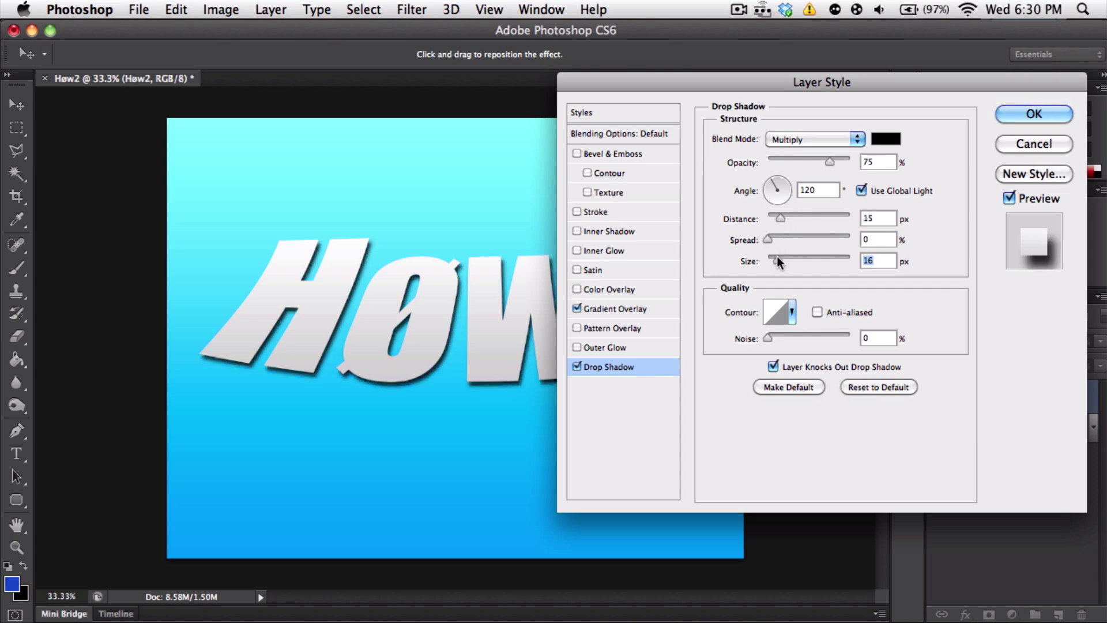
pyautogui.click(1010, 114)
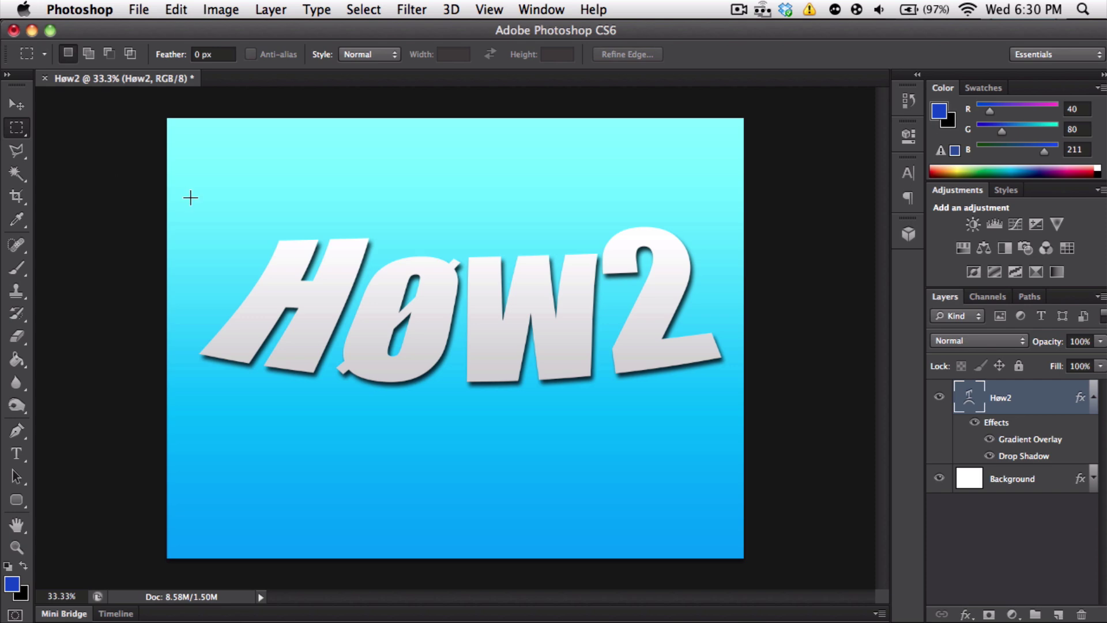
# - Edit the warped type layer, replacing 'Høw2' with a ':)' smiley after trying 'Hello' and 'Like'
pyautogui.click(1093, 397)
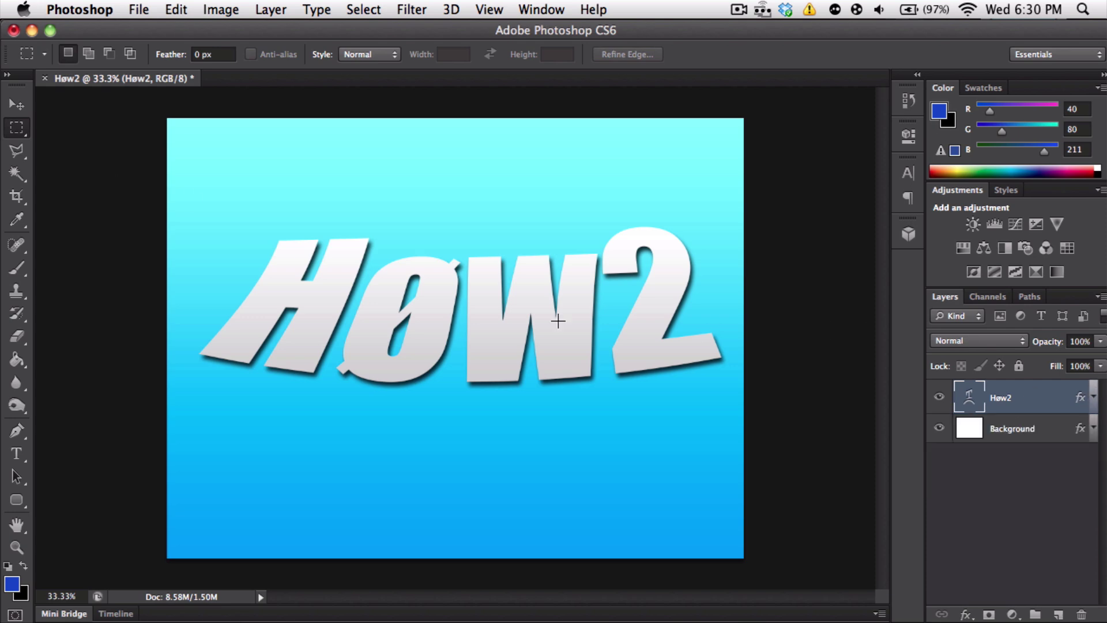
pyautogui.click(16, 454)
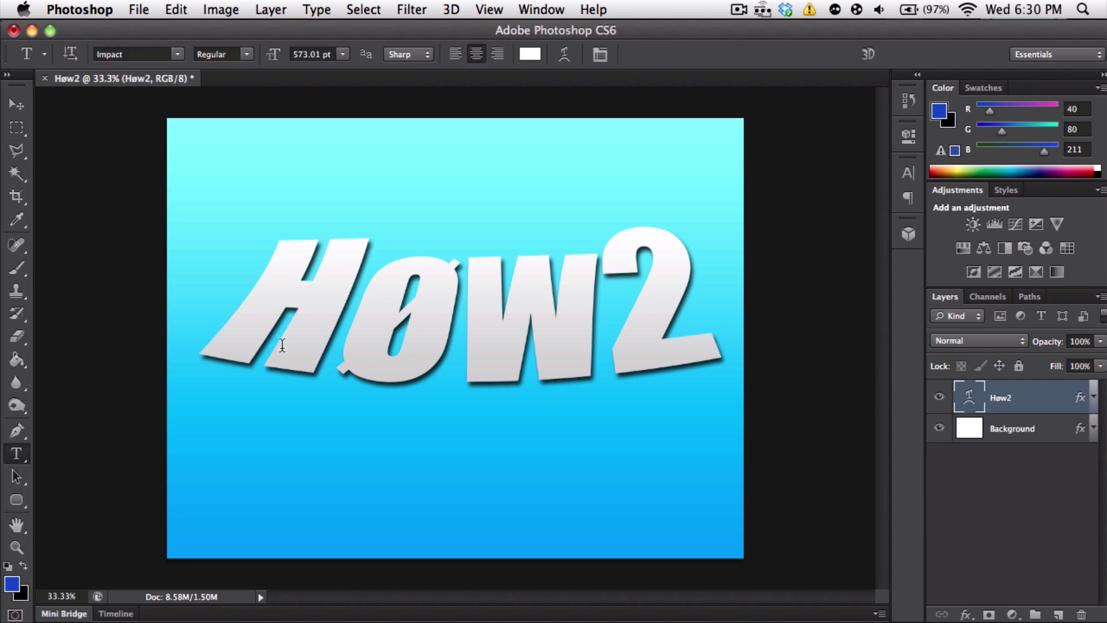
pyautogui.click(558, 301)
pyautogui.press('BackSpace')
pyautogui.press('BackSpace')
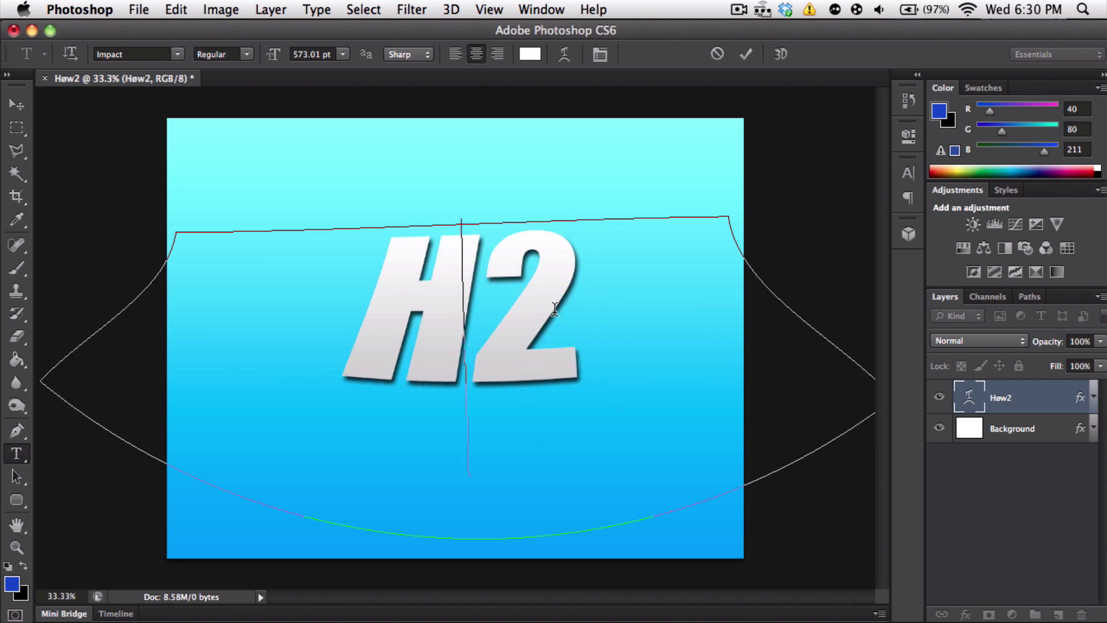
pyautogui.press('BackSpace')
pyautogui.write('Hello')
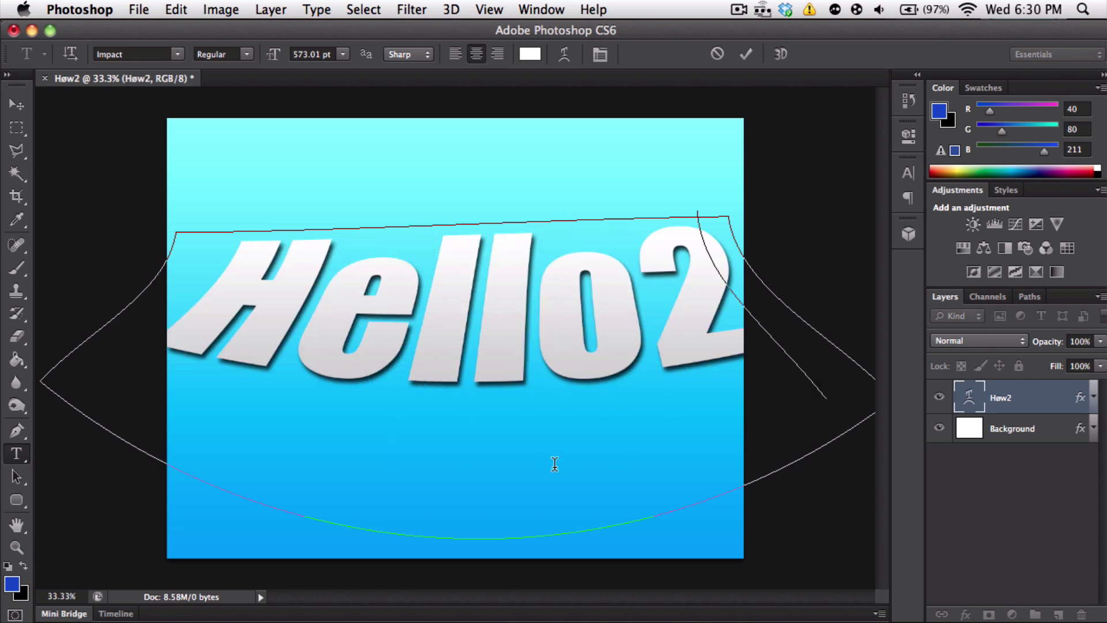
pyautogui.press('Delete')
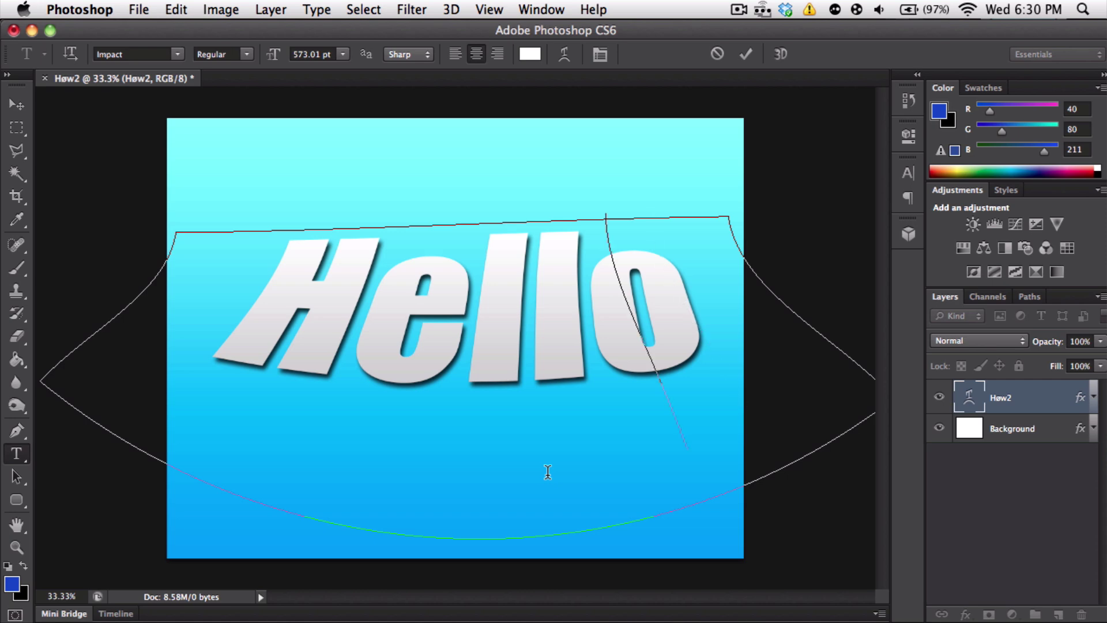
pyautogui.press('BackSpace')
pyautogui.press('BackSpace')
pyautogui.press('BackSpace')
pyautogui.press('BackSpace')
pyautogui.press('BackSpace')
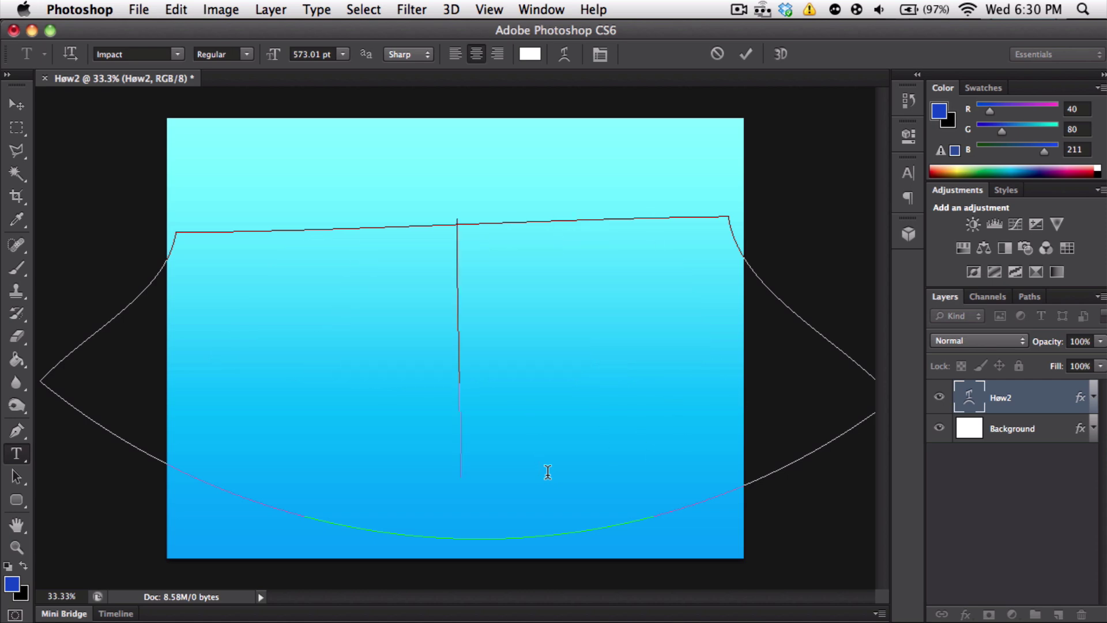
pyautogui.write('Like')
pyautogui.press('BackSpace')
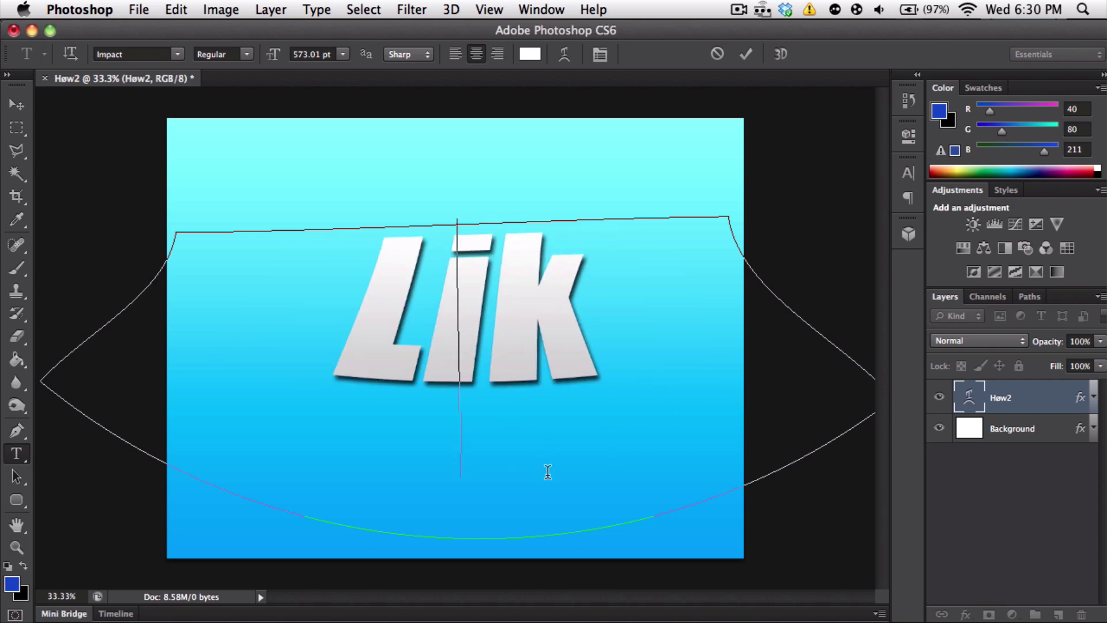
pyautogui.press('BackSpace')
pyautogui.press('BackSpace')
pyautogui.press('BackSpace')
pyautogui.write(':)')
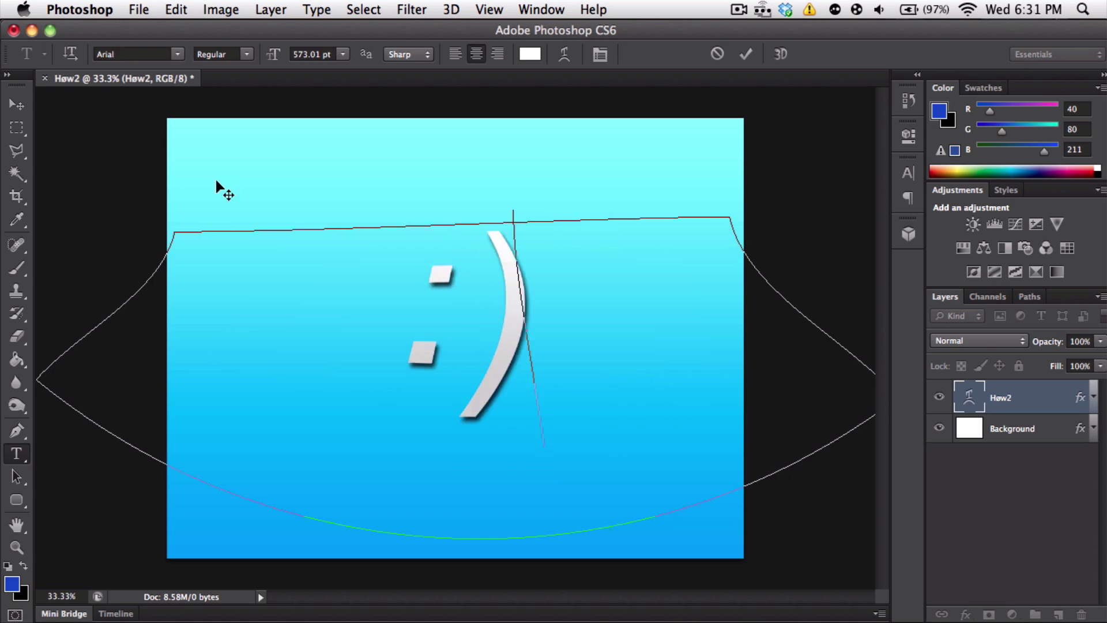